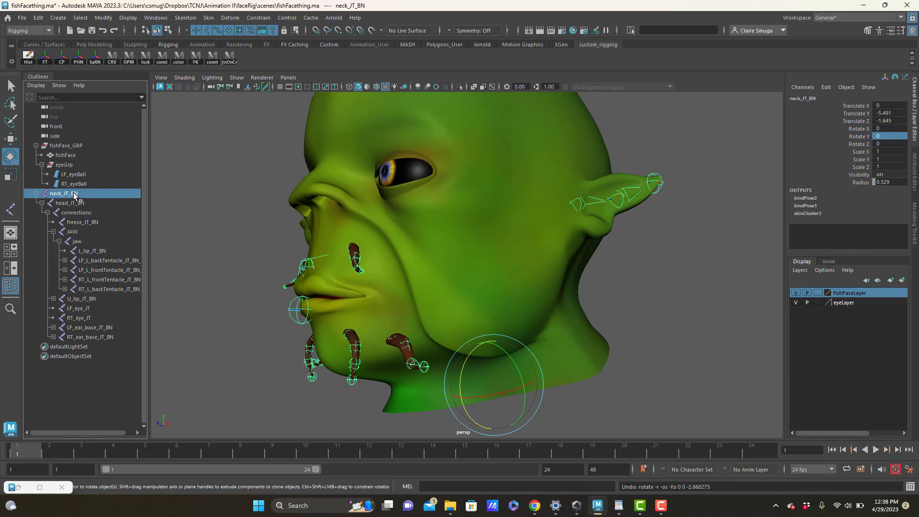
# Group the neck_JT_BN joint hierarchy and name the group skeleton_GRP.
pyautogui.hotkey('ctrl', 'g')
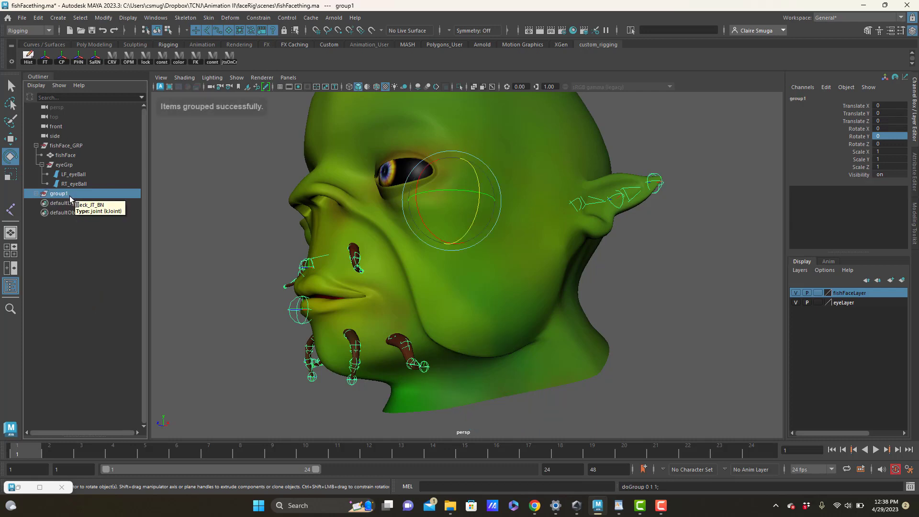
pyautogui.doubleClick(67, 194)
pyautogui.write('sk')
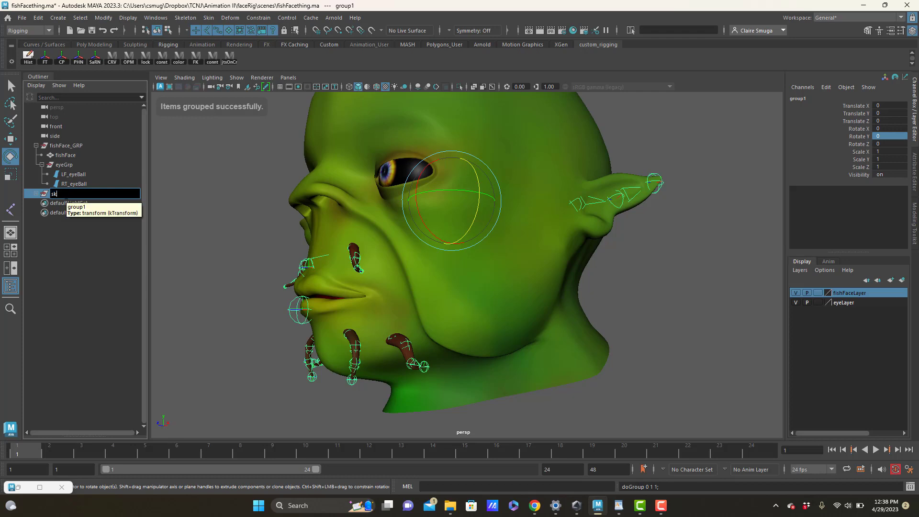
pyautogui.write('eleton_GRP')
pyautogui.press('Return')
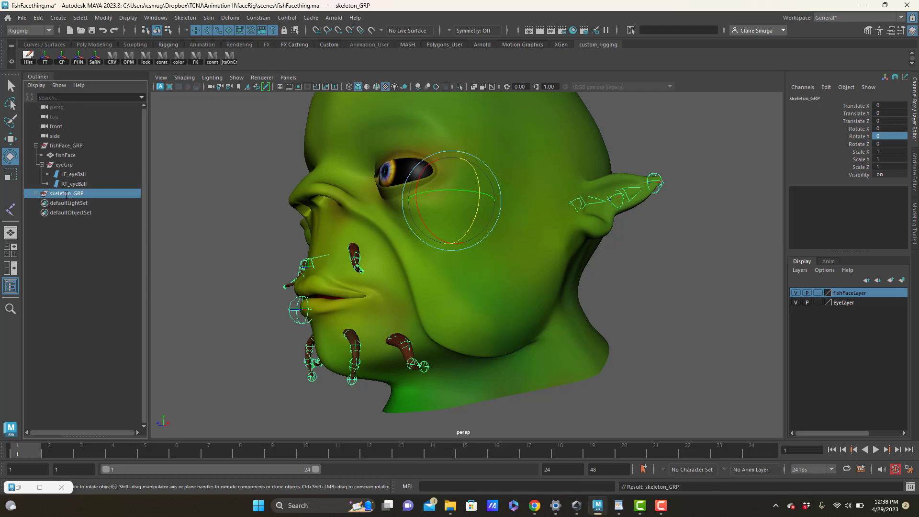
# Create a display layer containing skeleton_GRP and name it skeleton_layer.
pyautogui.click(901, 280)
pyautogui.doubleClick(850, 294)
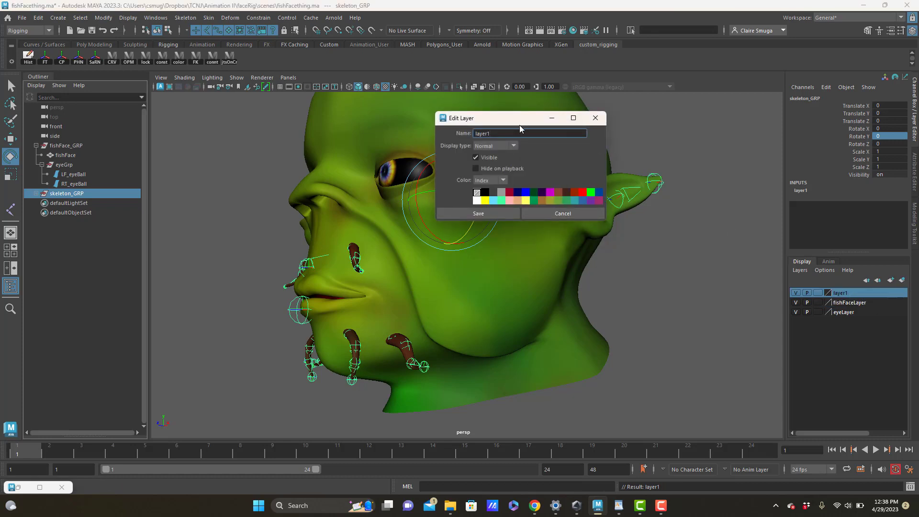
pyautogui.moveTo(520, 134); pyautogui.dragTo(427, 126)
pyautogui.write('skeleton_')
pyautogui.click(470, 212)
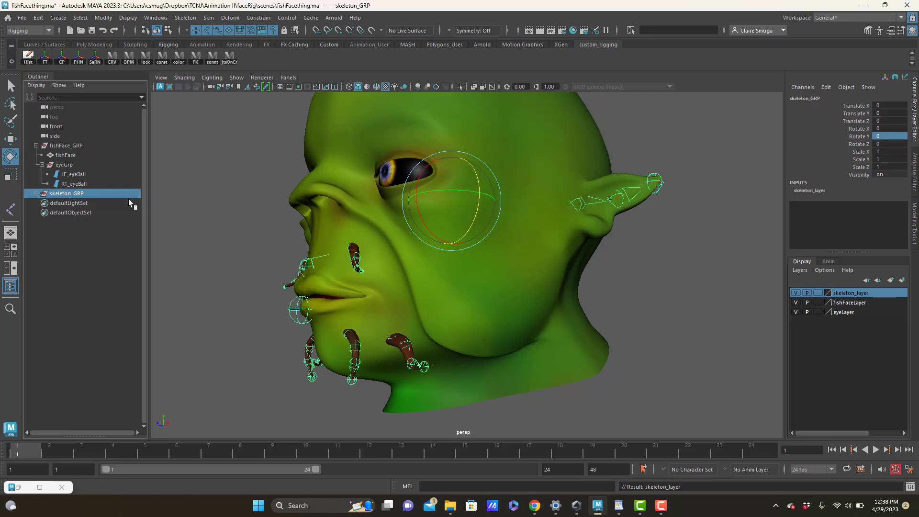
# Expand the skeleton hierarchy down to the connections joint's children and key the JAW joint in its closed pose at frame 1.
pyautogui.click(36, 193)
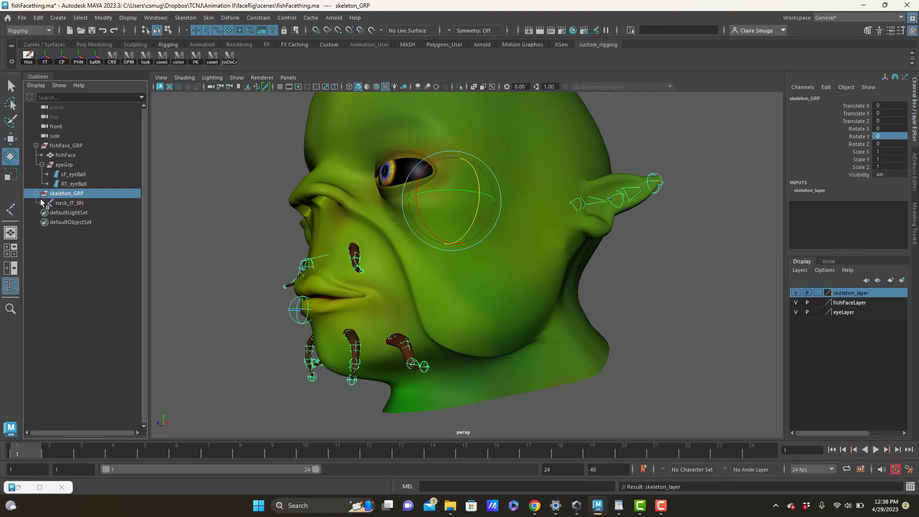
pyautogui.click(42, 203)
pyautogui.click(48, 213)
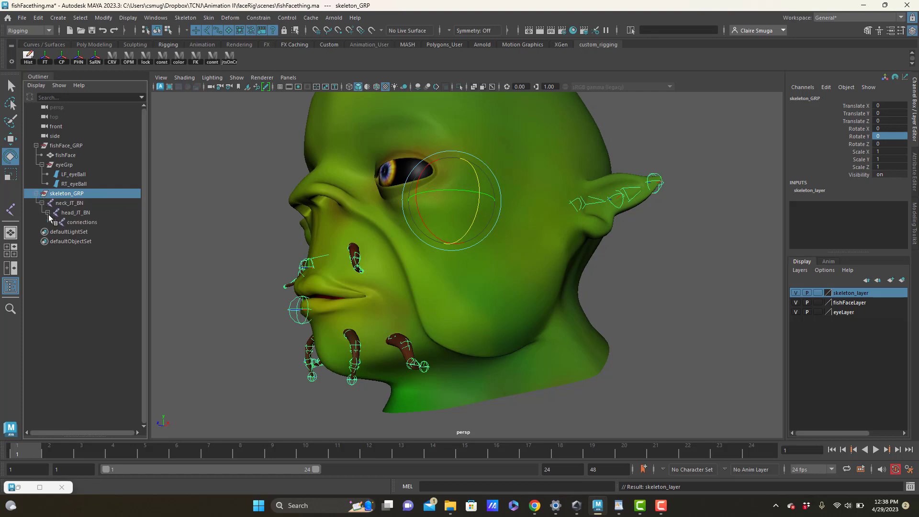
pyautogui.click(54, 222)
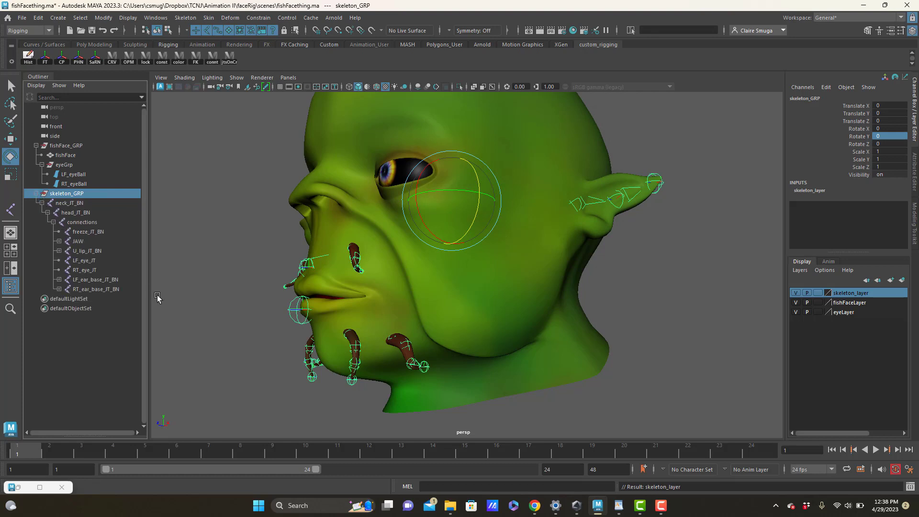
pyautogui.click(79, 241)
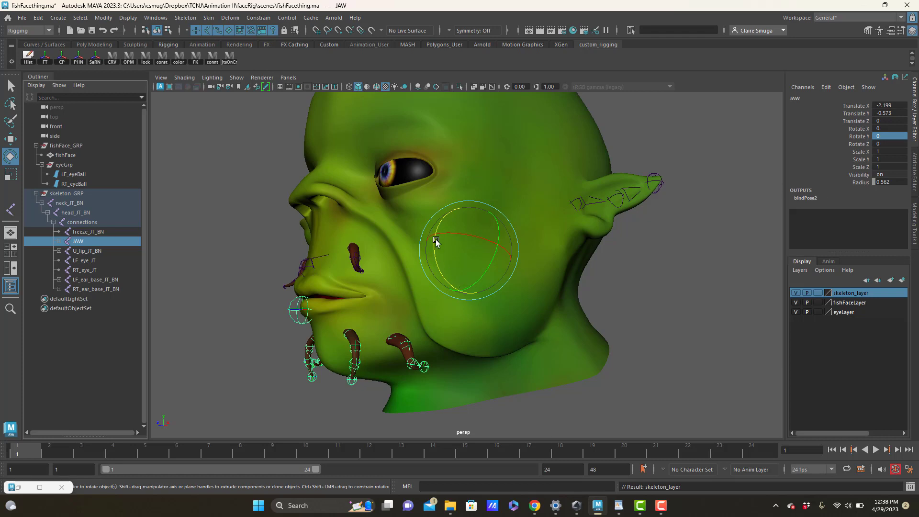
pyautogui.press('s')
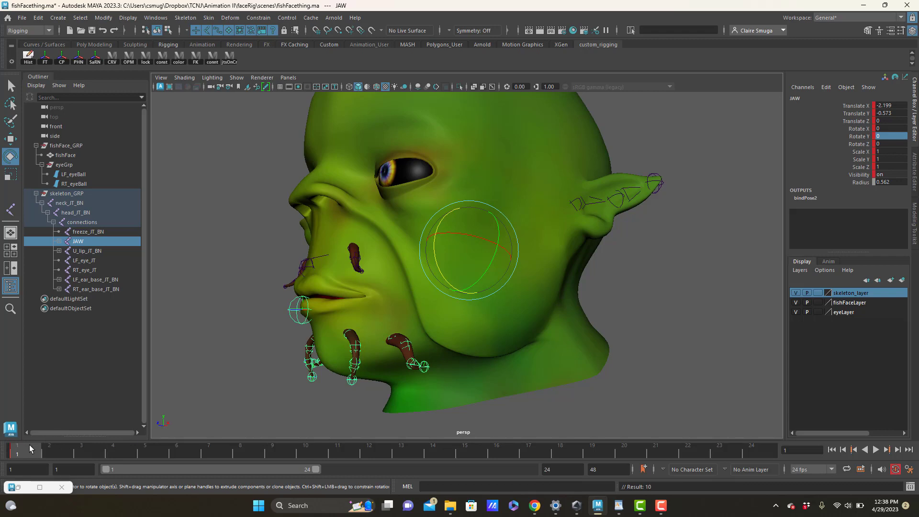
# Rotate the JAW joint open to about -25.5 degrees in Z at frame 3, key it, and return to frame 1.
pyautogui.moveTo(28, 445); pyautogui.dragTo(97, 452)
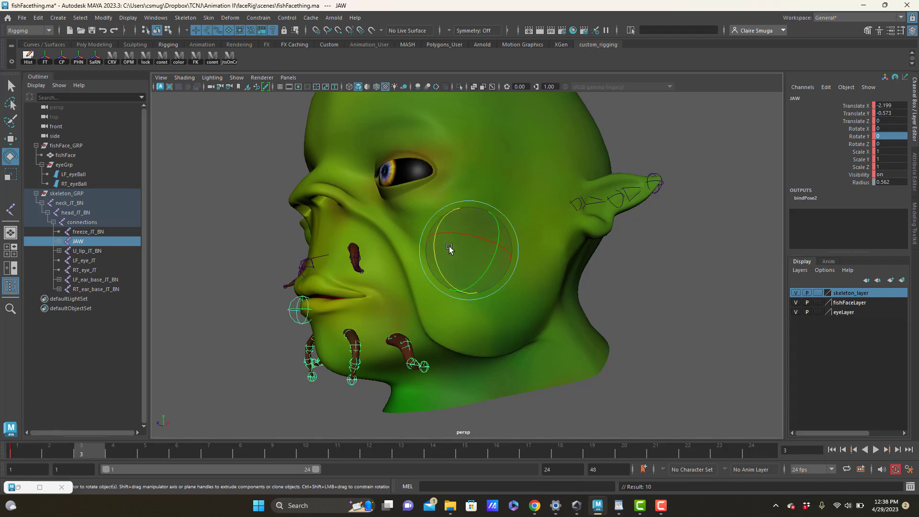
pyautogui.moveTo(436, 250); pyautogui.dragTo(442, 267)
pyautogui.press('s')
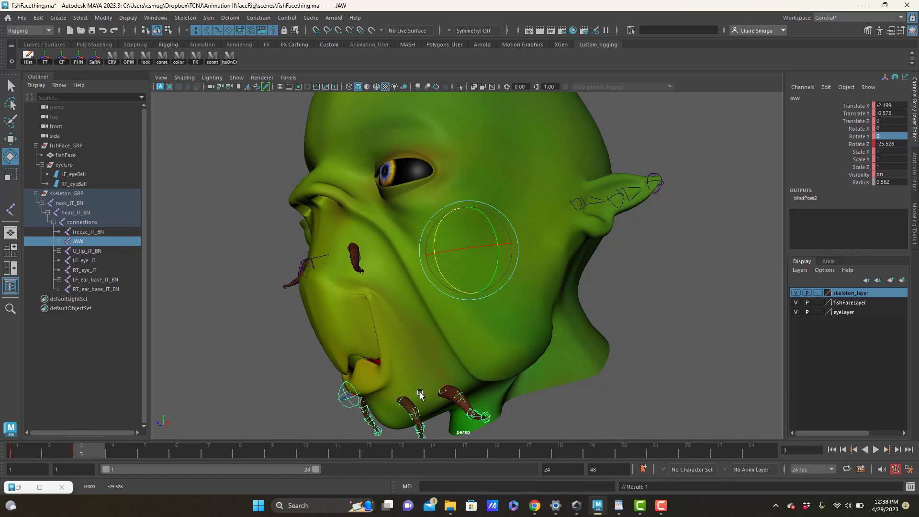
pyautogui.moveTo(93, 454); pyautogui.dragTo(2, 390)
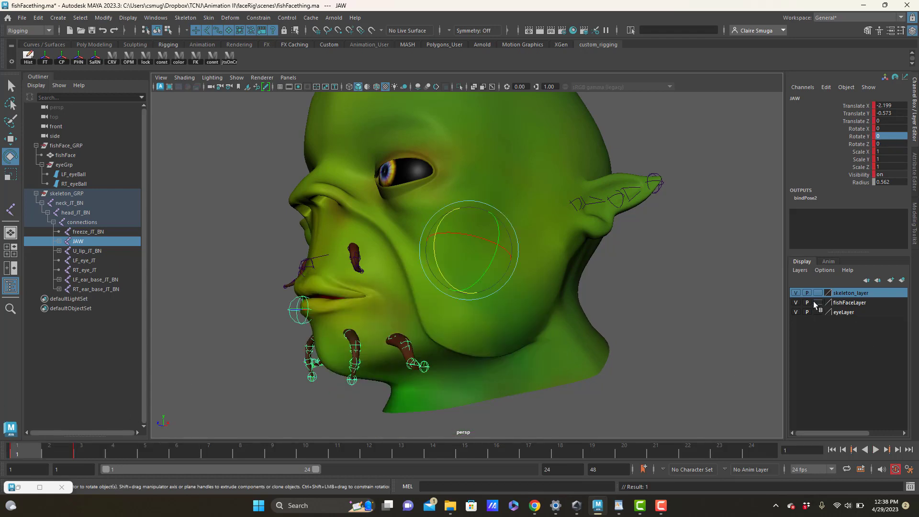
# Hide skeleton_layer, select the fishFace mesh, and go to frame 4 to show the jaw open.
pyautogui.click(796, 293)
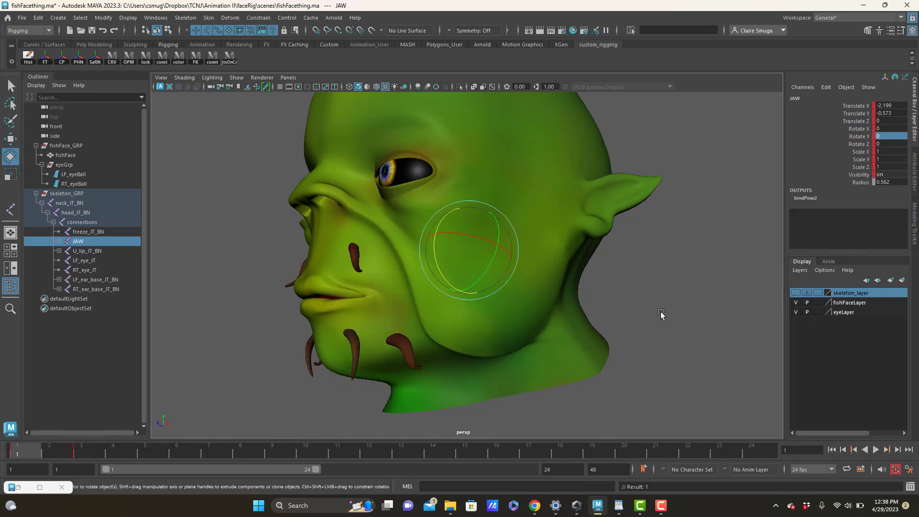
pyautogui.click(370, 334)
pyautogui.keyDown('alt'); pyautogui.moveTo(369, 334); pyautogui.dragTo(369, 368); pyautogui.keyUp('alt')
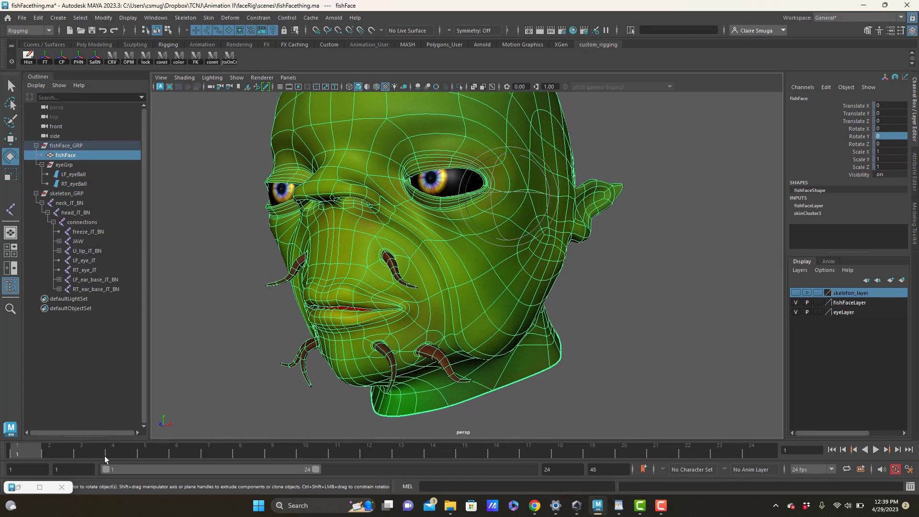
pyautogui.moveTo(38, 450); pyautogui.dragTo(114, 451)
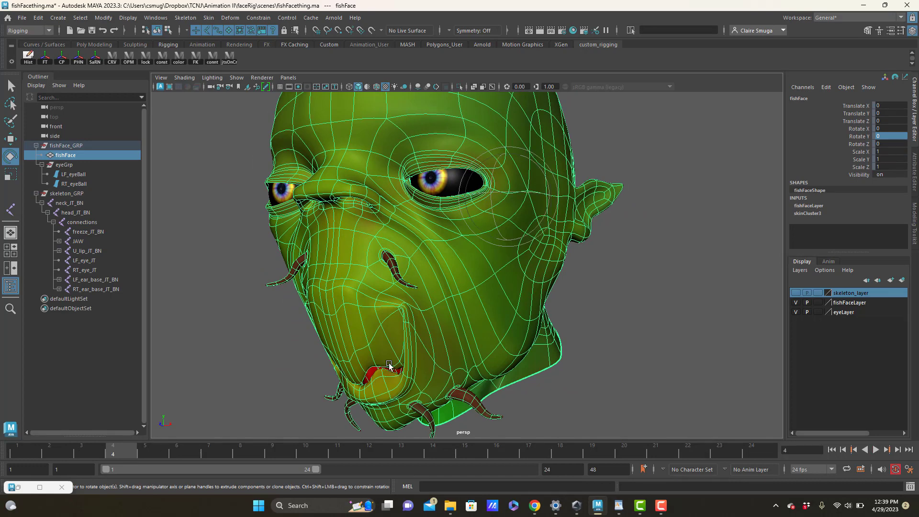
# Switch fishFace to vertex selection and set symmetry to Object X.
pyautogui.moveTo(357, 357); pyautogui.dragTo(304, 220, button='right')
pyautogui.keyDown('alt'); pyautogui.moveTo(311, 268); pyautogui.dragTo(364, 356); pyautogui.keyUp('alt')
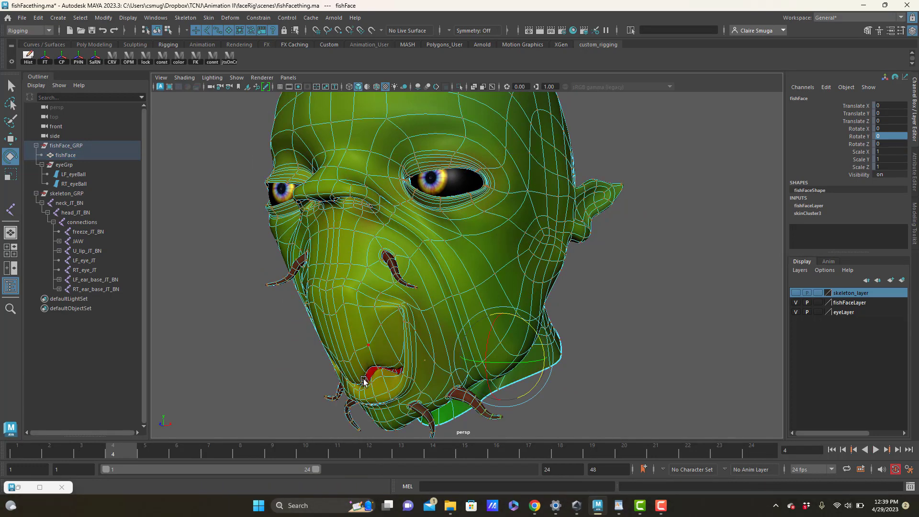
pyautogui.click(335, 365)
pyautogui.keyDown('alt'); pyautogui.moveTo(257, 334); pyautogui.dragTo(450, 331, button='right'); pyautogui.keyUp('alt')
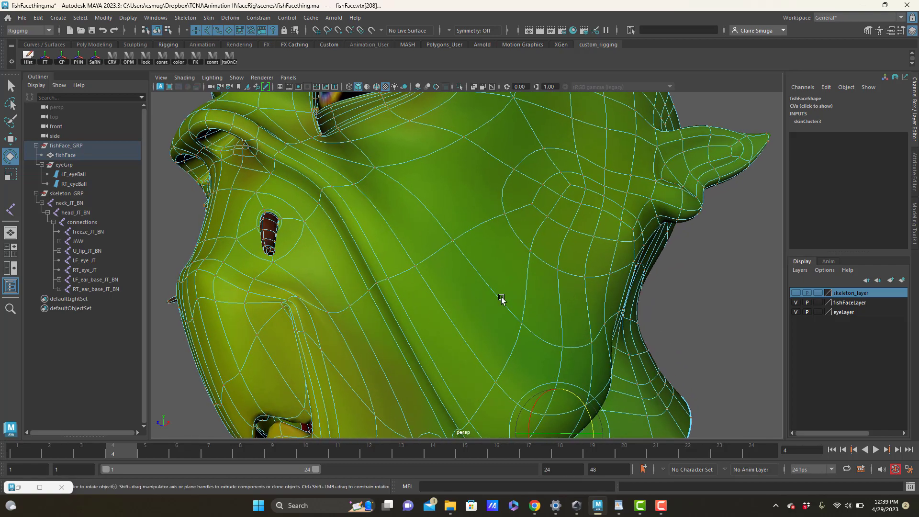
pyautogui.moveTo(398, 329)
pyautogui.keyDown('alt'); pyautogui.mouseDown()
pyautogui.moveTo(365, 328)
pyautogui.moveTo(400, 312)
pyautogui.mouseUp(); pyautogui.keyUp('alt')
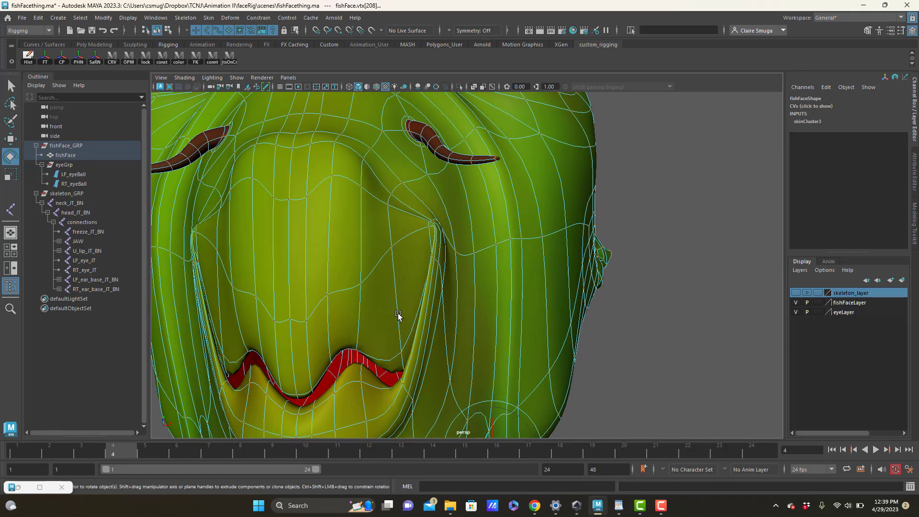
pyautogui.click(451, 30)
pyautogui.click(464, 44)
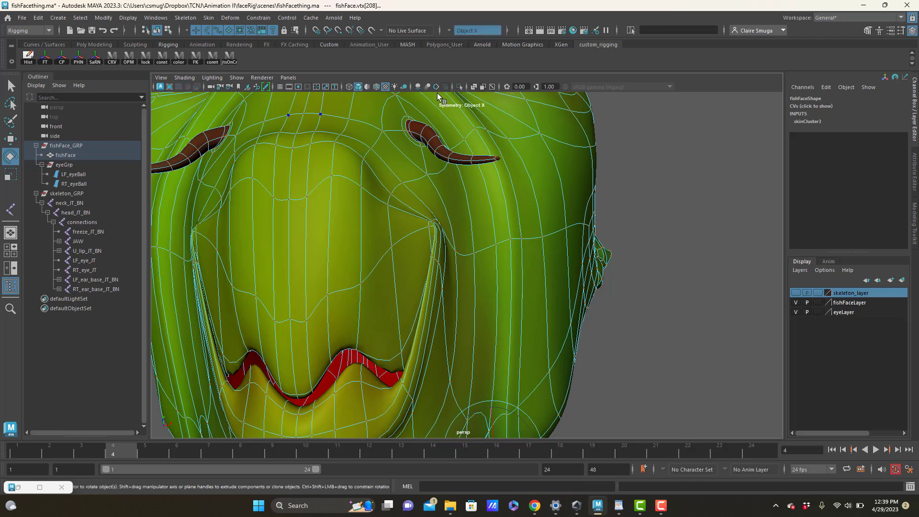
# Select the row of vertices running across the upper lip between the mouth corners.
pyautogui.click(392, 247)
pyautogui.press('q')
pyautogui.keyDown('shift'); pyautogui.click(306, 320); pyautogui.keyUp('shift')
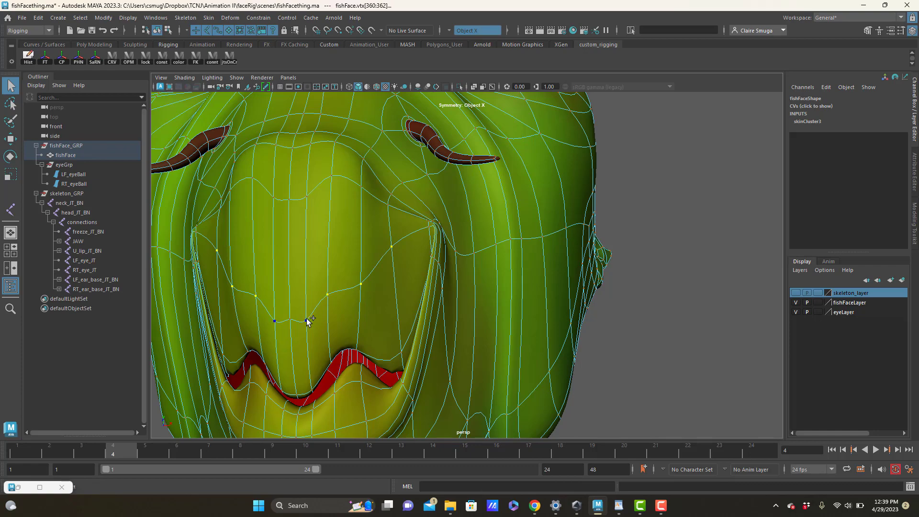
pyautogui.keyDown('shift'); pyautogui.click(292, 320); pyautogui.keyUp('shift')
# Add the mouth-corner vertices and the next row above the upper lip to the selection.
pyautogui.keyDown('alt'); pyautogui.moveTo(427, 251); pyautogui.dragTo(487, 243); pyautogui.keyUp('alt')
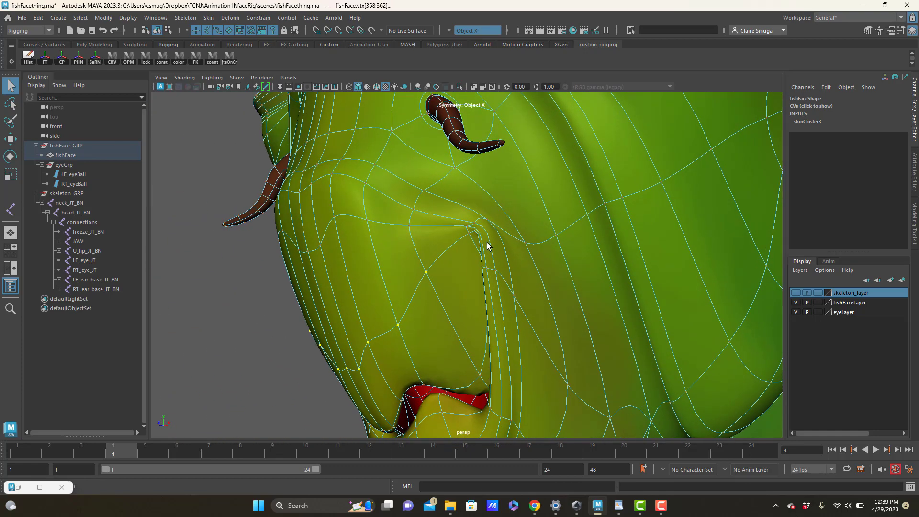
pyautogui.keyDown('shift'); pyautogui.click(467, 225); pyautogui.keyUp('shift')
pyautogui.keyDown('shift'); pyautogui.click(410, 225); pyautogui.keyUp('shift')
pyautogui.keyDown('shift'); pyautogui.click(366, 220); pyautogui.keyUp('shift')
# Grow the upper-lip vertex selection once and deselect the extra vertices just below the mouth corner.
pyautogui.keyDown('alt'); pyautogui.moveTo(433, 301); pyautogui.dragTo(482, 296); pyautogui.keyUp('alt')
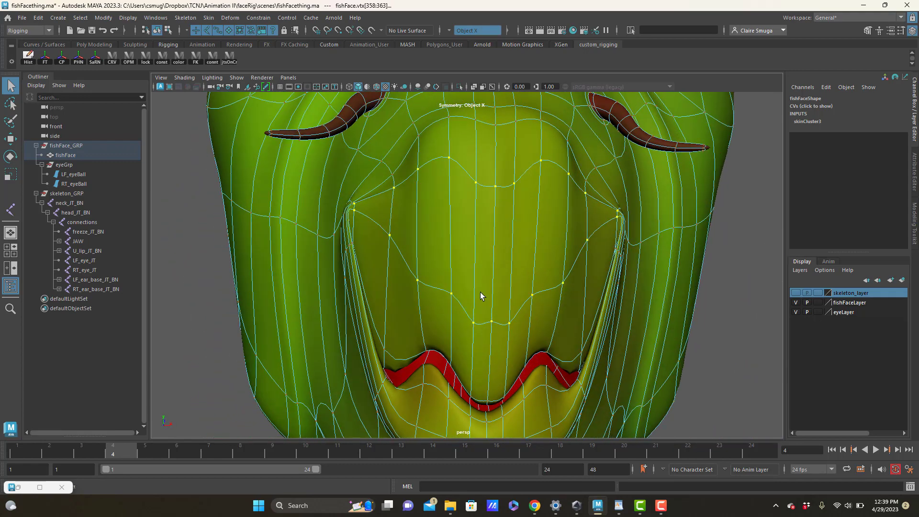
pyautogui.hotkey('shift', '.')
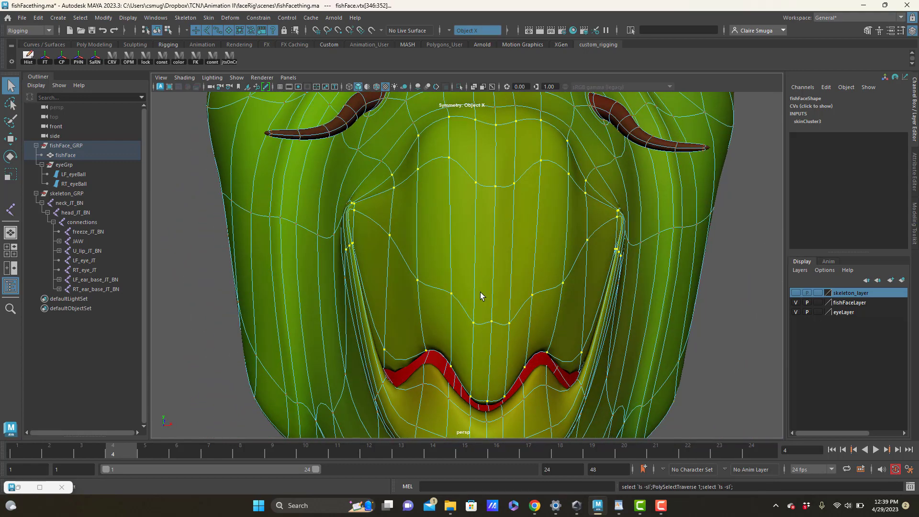
pyautogui.keyDown('alt'); pyautogui.moveTo(493, 300); pyautogui.dragTo(439, 303); pyautogui.keyUp('alt')
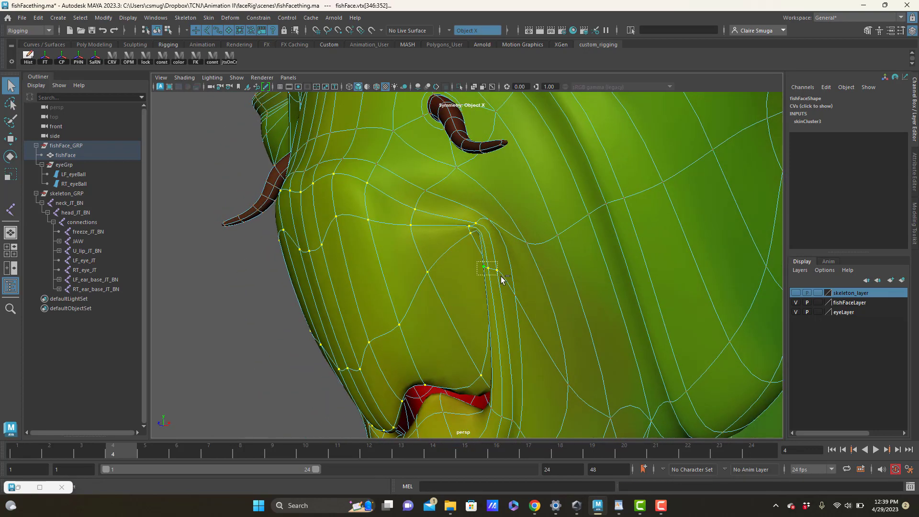
pyautogui.keyDown('ctrl'); pyautogui.moveTo(477, 261); pyautogui.dragTo(509, 280); pyautogui.keyUp('ctrl')
pyautogui.keyDown('alt'); pyautogui.moveTo(413, 273); pyautogui.dragTo(431, 269); pyautogui.keyUp('alt')
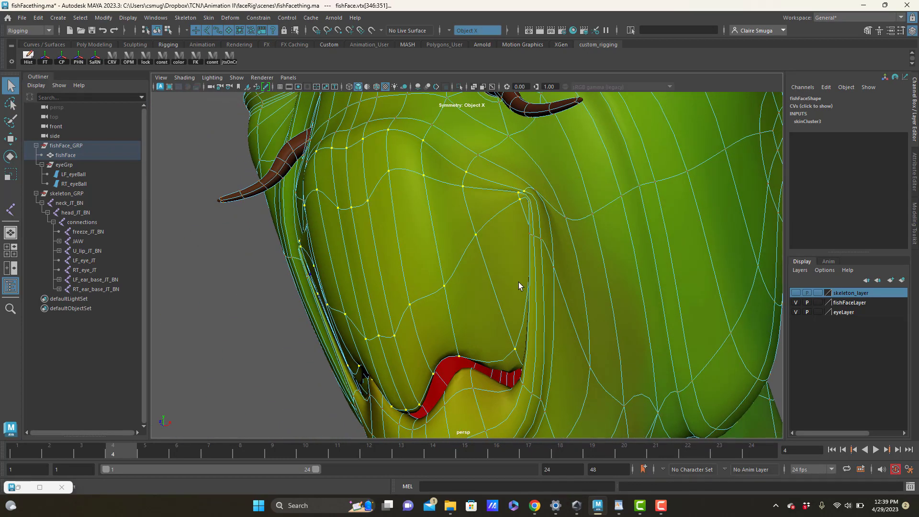
# Grow the vertex selection again and remove the unwanted vertices beside and below the mouth corners.
pyautogui.hotkey('shift', '.')
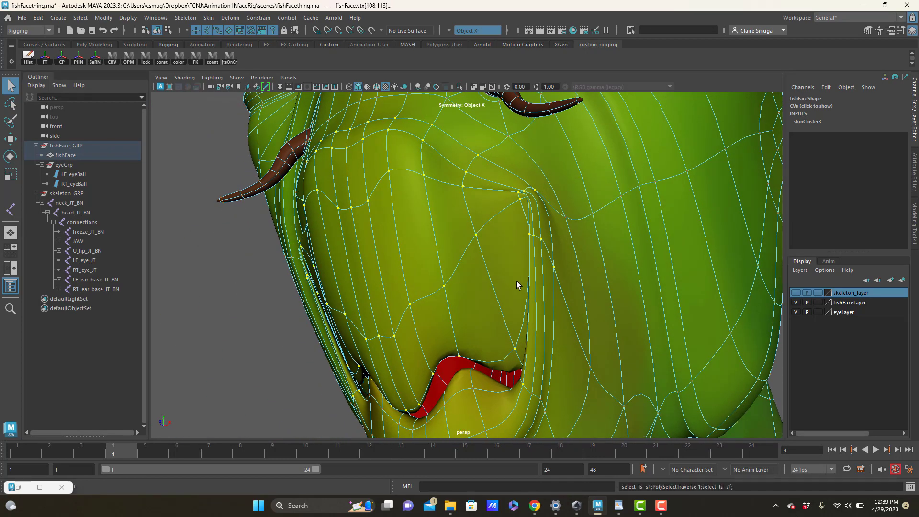
pyautogui.keyDown('ctrl'); pyautogui.moveTo(558, 260); pyautogui.dragTo(559, 271); pyautogui.keyUp('ctrl')
pyautogui.keyDown('alt'); pyautogui.moveTo(497, 285); pyautogui.dragTo(510, 265); pyautogui.keyUp('alt')
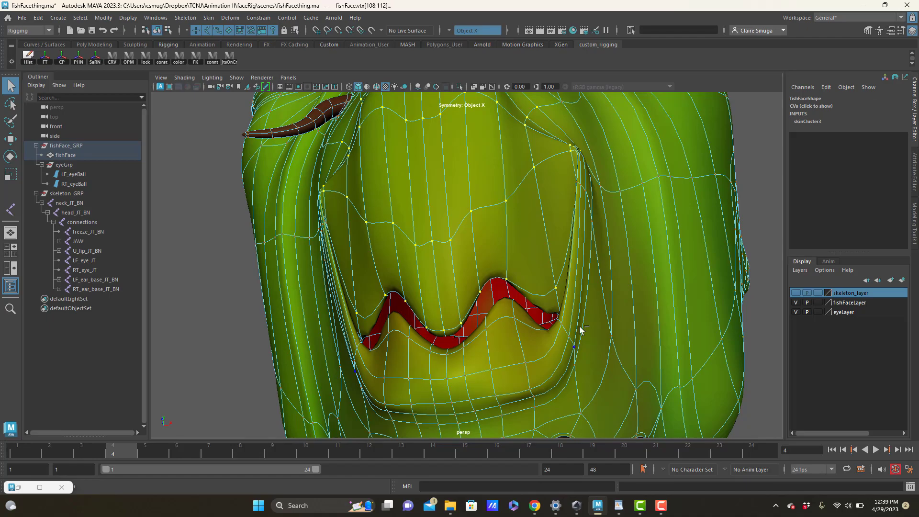
pyautogui.keyDown('alt'); pyautogui.moveTo(533, 321); pyautogui.dragTo(472, 271); pyautogui.keyUp('alt')
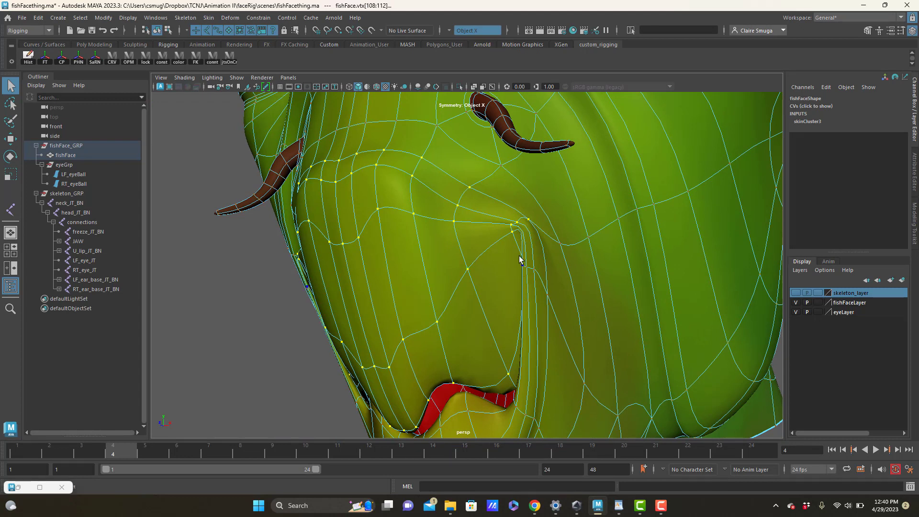
# Flood the selected upper-lip vertices with full U_lip_JT_BN influence using Paint Skin Weights in Replace mode at value 1.
pyautogui.moveTo(500, 268); pyautogui.dragTo(472, 210, button='right')
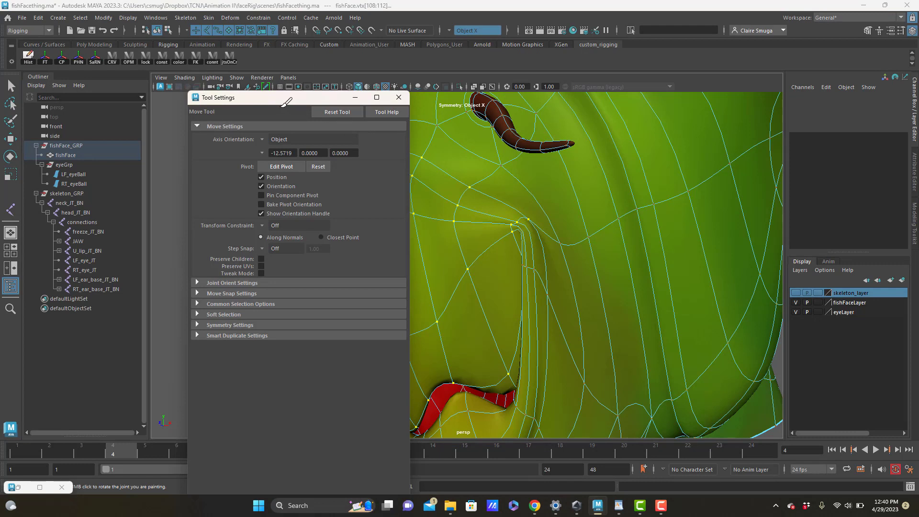
pyautogui.moveTo(283, 96); pyautogui.dragTo(193, 96)
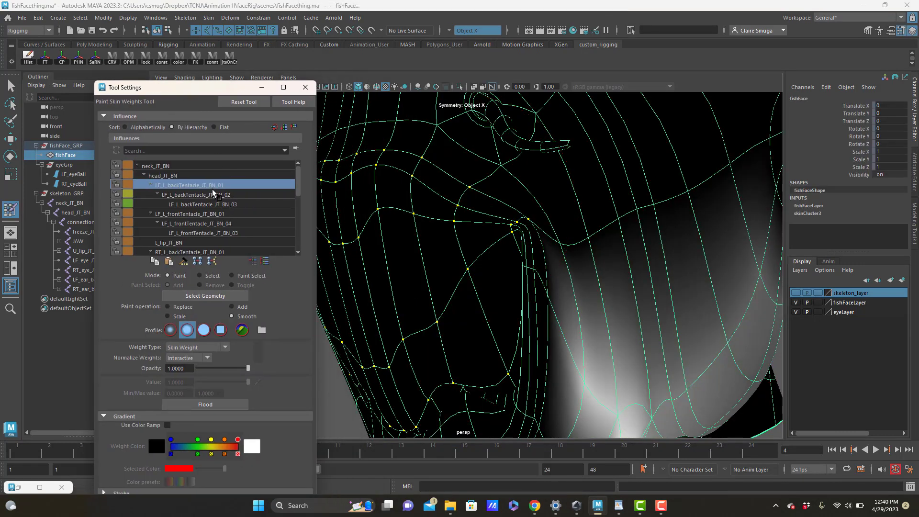
pyautogui.scroll(-5, 217, 198)
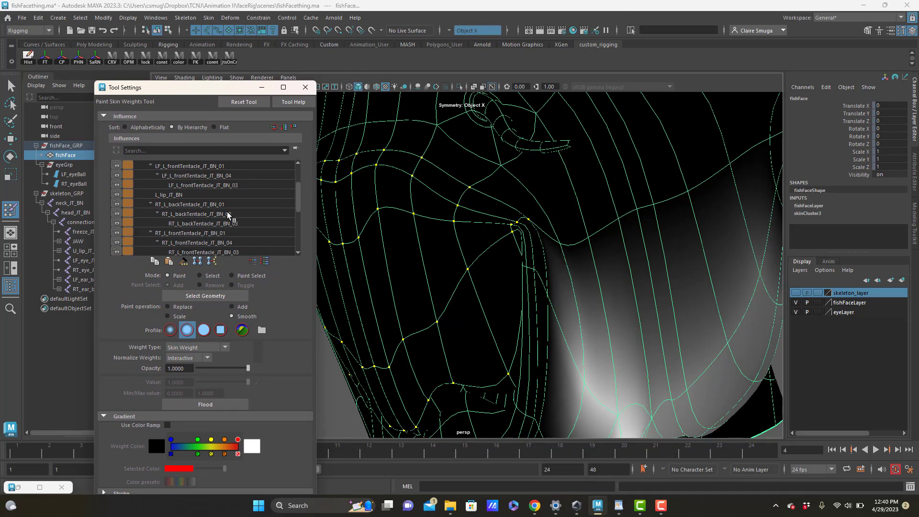
pyautogui.scroll(-2, 228, 216)
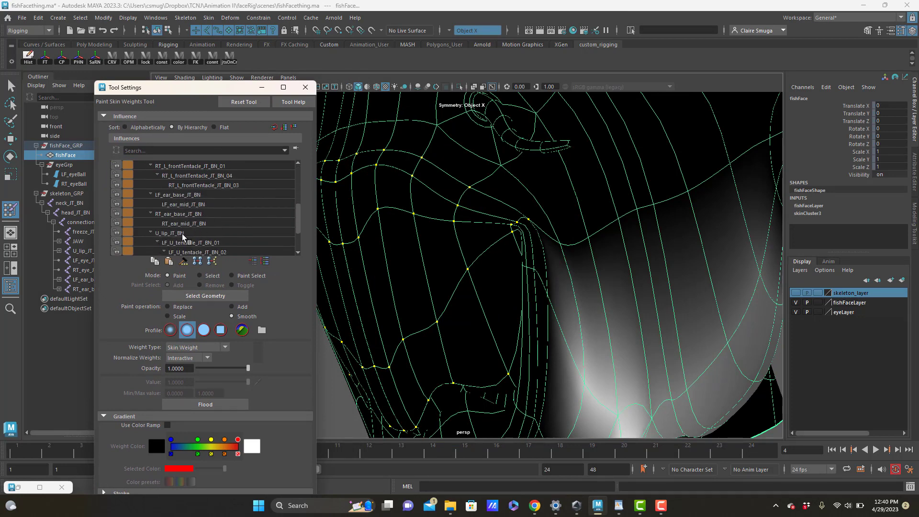
pyautogui.click(183, 235)
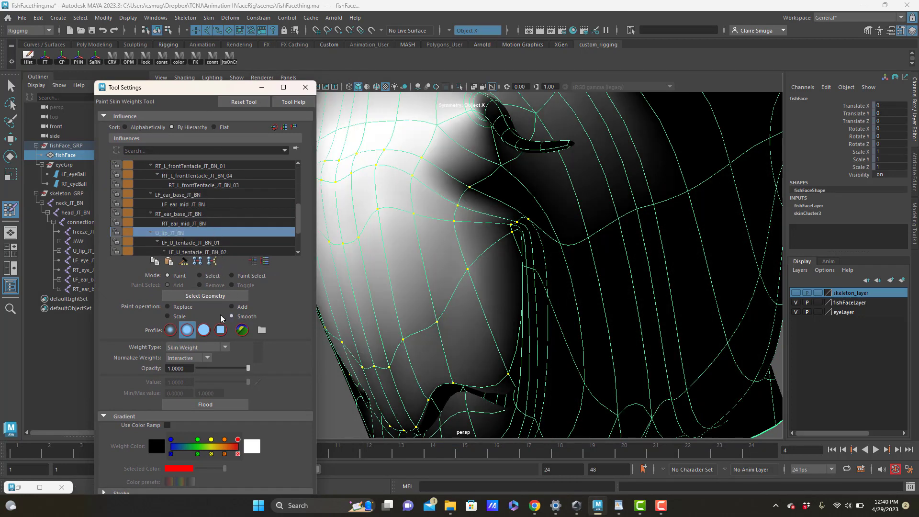
pyautogui.click(178, 307)
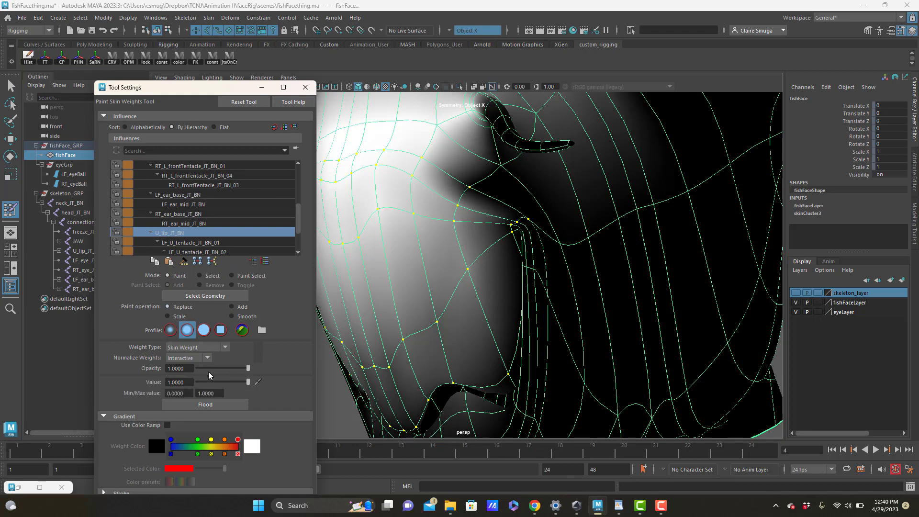
pyautogui.click(213, 406)
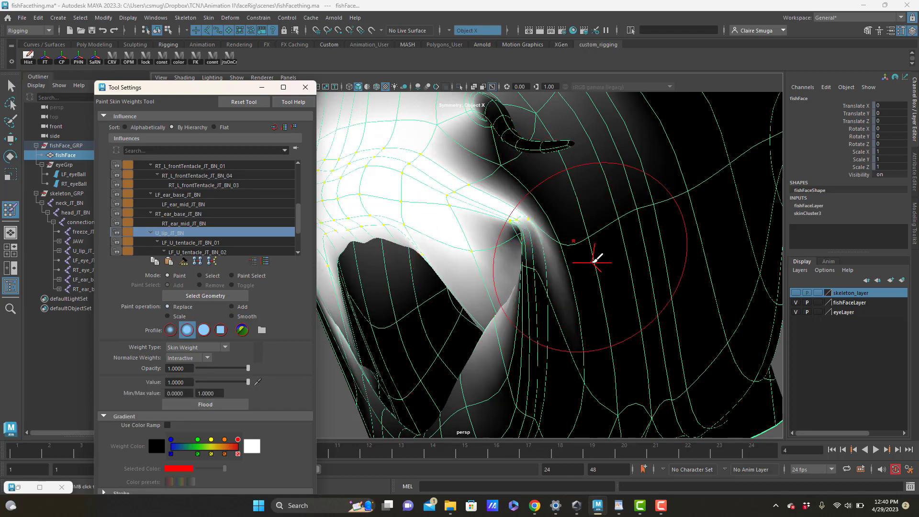
# Leave weight painting and return to vertex selection on the fish face mesh at the inner edge of the upper lip.
pyautogui.moveTo(598, 260)
pyautogui.keyDown('alt'); pyautogui.mouseDown()
pyautogui.moveTo(536, 277)
pyautogui.moveTo(611, 273)
pyautogui.moveTo(642, 261)
pyautogui.moveTo(421, 211)
pyautogui.moveTo(505, 238)
pyautogui.mouseUp(); pyautogui.keyUp('alt')
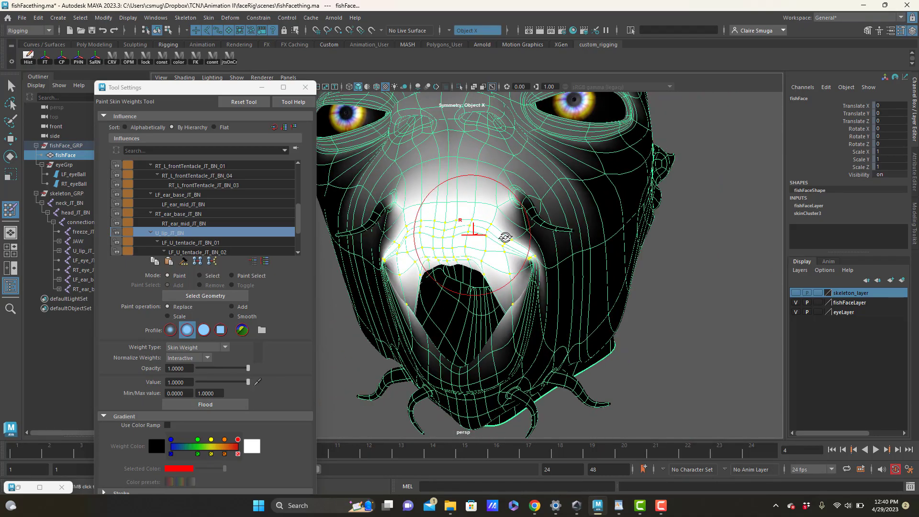
pyautogui.press('q')
pyautogui.moveTo(475, 291)
pyautogui.keyDown('alt'); pyautogui.mouseDown()
pyautogui.moveTo(430, 288)
pyautogui.moveTo(438, 290)
pyautogui.mouseUp(); pyautogui.keyUp('alt')
pyautogui.keyDown('alt'); pyautogui.moveTo(438, 291); pyautogui.dragTo(490, 288, button='right'); pyautogui.keyUp('alt')
pyautogui.keyDown('alt'); pyautogui.moveTo(542, 287); pyautogui.dragTo(546, 252); pyautogui.keyUp('alt')
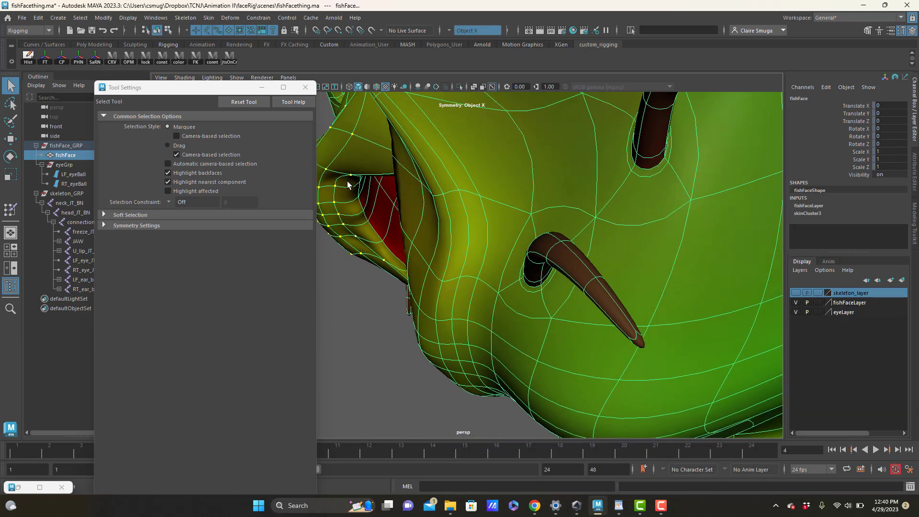
pyautogui.keyDown('alt'); pyautogui.moveTo(400, 207); pyautogui.dragTo(364, 202); pyautogui.keyUp('alt')
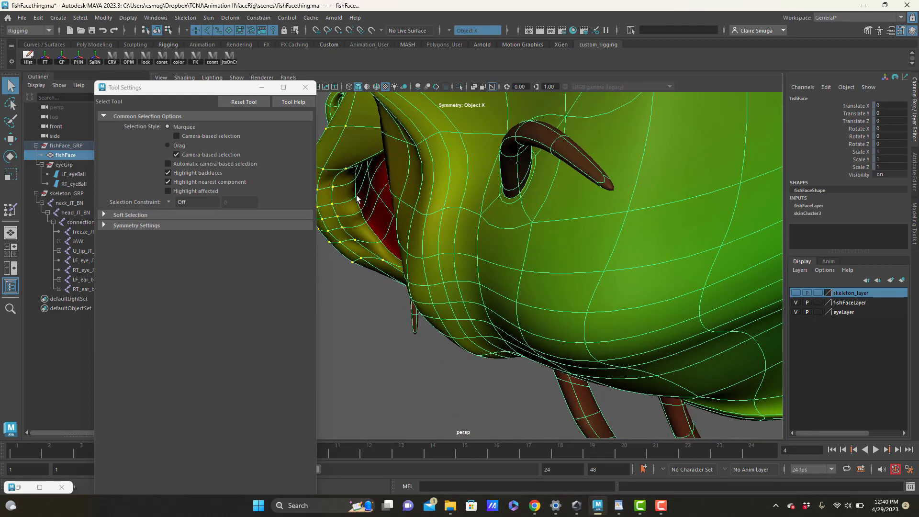
pyautogui.click(364, 217)
pyautogui.click(357, 211)
pyautogui.moveTo(357, 211); pyautogui.dragTo(320, 210, button='right')
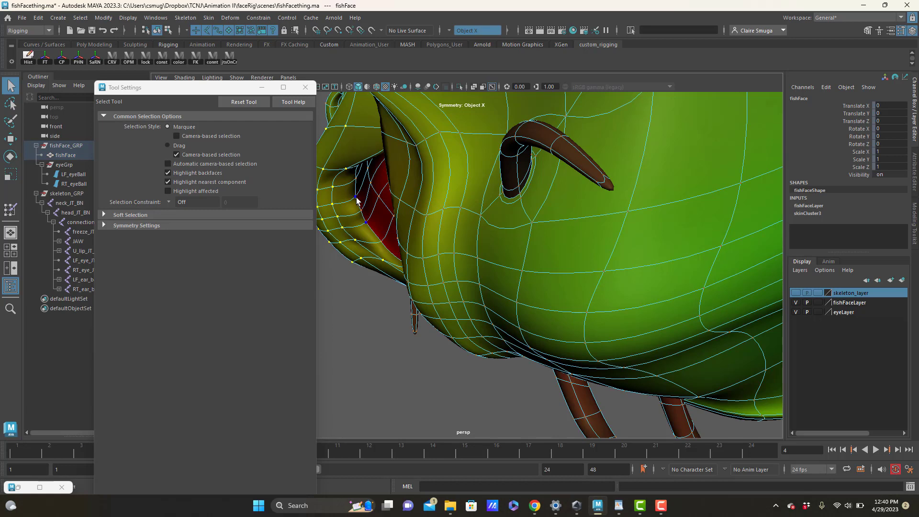
# Select adjoining vertices on the inner edge of the upper lip and grow the selection along the lip.
pyautogui.click(356, 197)
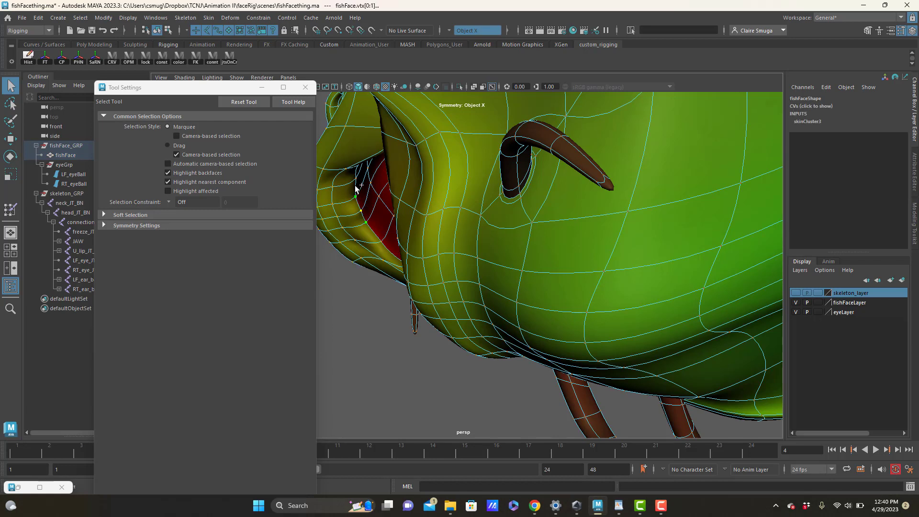
pyautogui.keyDown('shift'); pyautogui.click(355, 180); pyautogui.keyUp('shift')
pyautogui.keyDown('alt'); pyautogui.moveTo(460, 214); pyautogui.dragTo(493, 242); pyautogui.keyUp('alt')
pyautogui.hotkey('shift', '.')
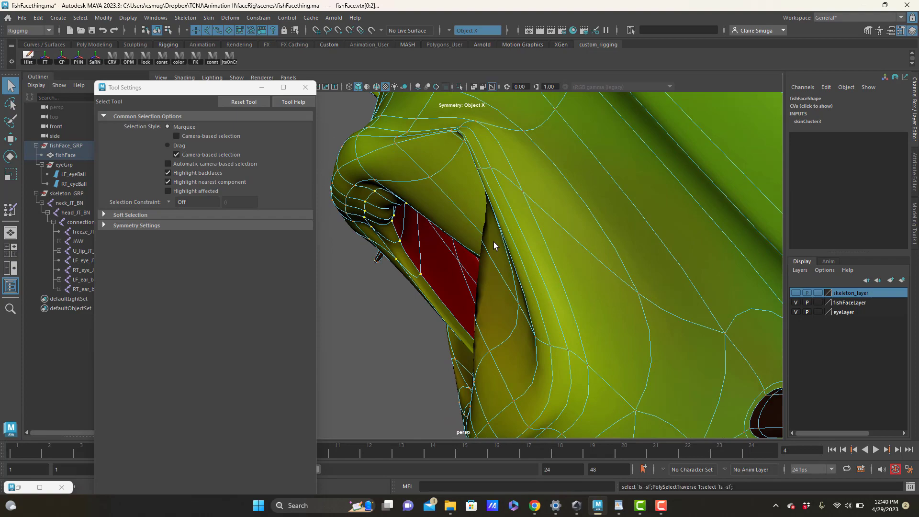
pyautogui.moveTo(495, 244)
pyautogui.keyDown('alt'); pyautogui.mouseDown()
pyautogui.moveTo(596, 240)
pyautogui.moveTo(650, 257)
pyautogui.moveTo(673, 239)
pyautogui.moveTo(583, 241)
pyautogui.moveTo(573, 259)
pyautogui.moveTo(495, 243)
pyautogui.mouseUp(); pyautogui.keyUp('alt')
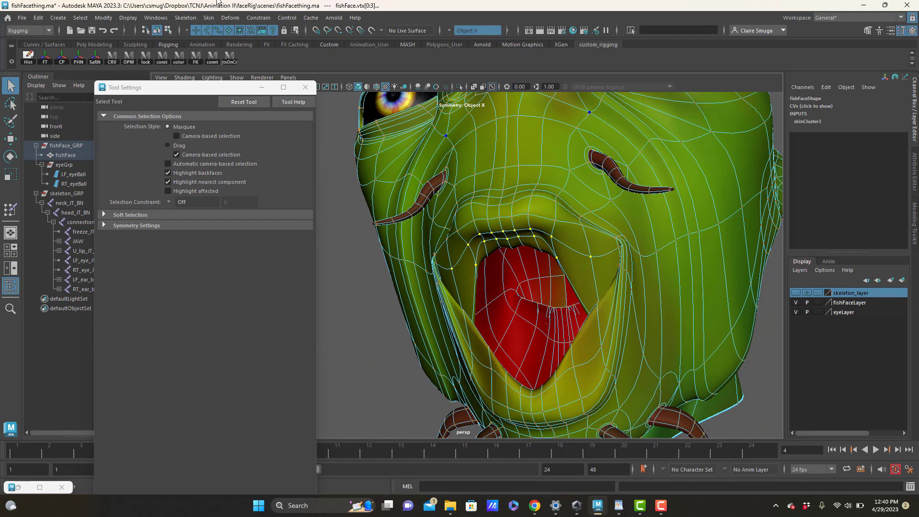
# Open the Component Editor on the smooth skin weights and enlarge it to show more vertices and joints.
pyautogui.click(159, 19)
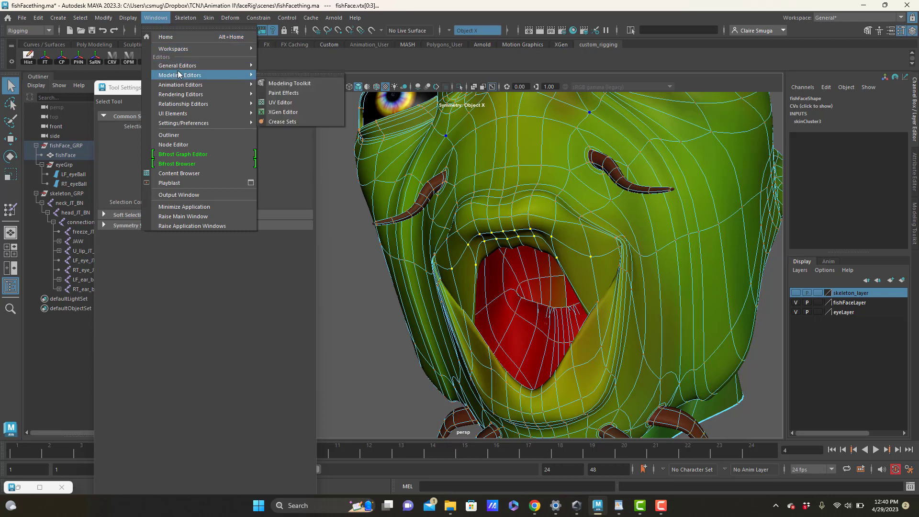
pyautogui.moveTo(177, 64)
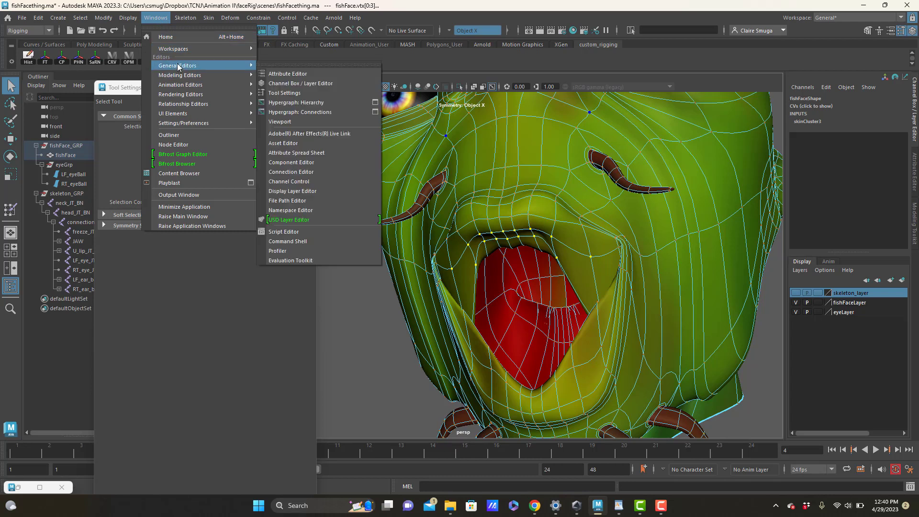
pyautogui.click(317, 162)
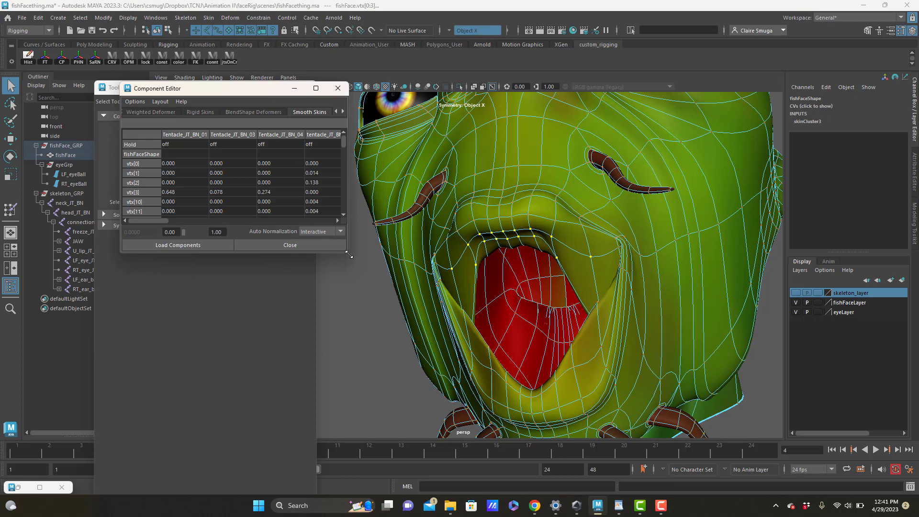
pyautogui.moveTo(349, 256); pyautogui.dragTo(531, 479)
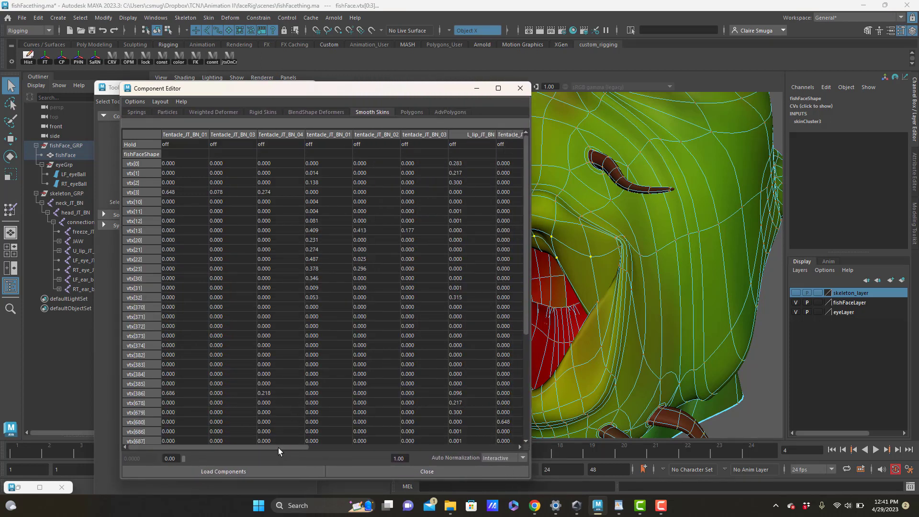
# Set the U_lip_JT_BN smooth skin weight to 1 for all the selected upper-lip vertices.
pyautogui.moveTo(278, 447); pyautogui.dragTo(455, 474)
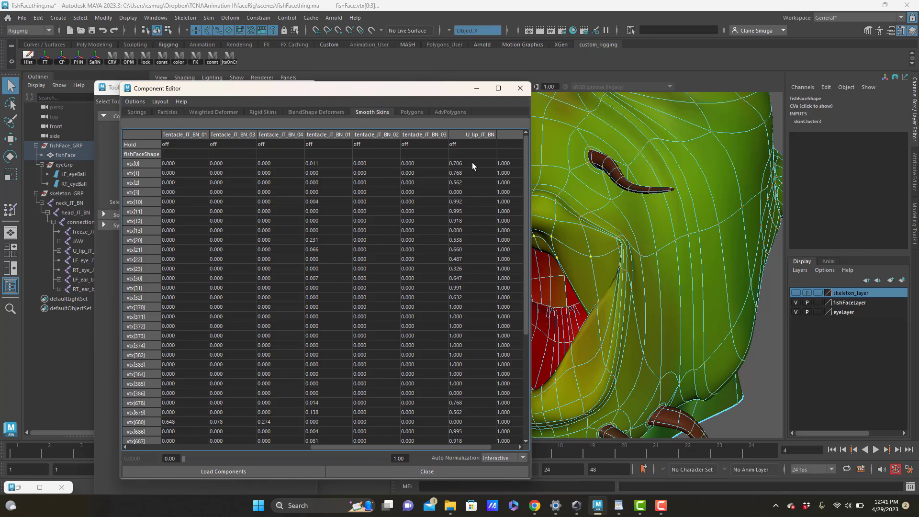
pyautogui.moveTo(472, 164); pyautogui.dragTo(452, 483)
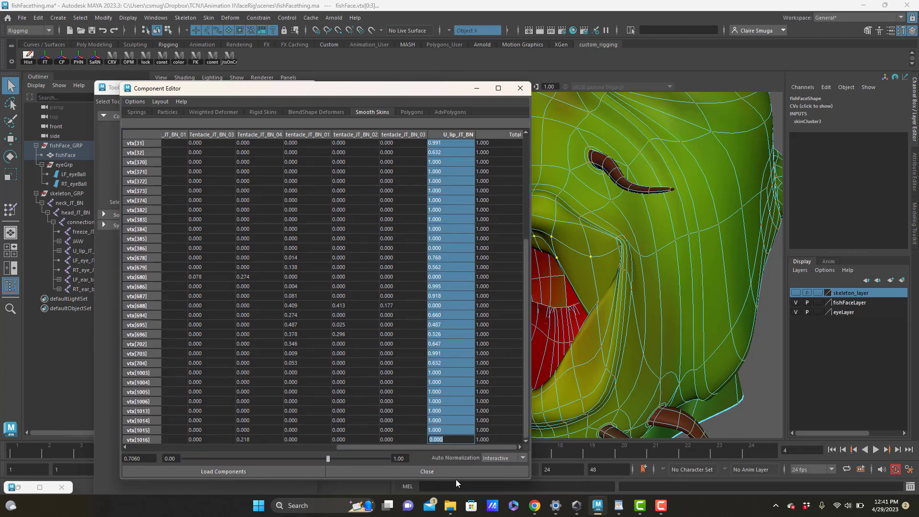
pyautogui.write('1')
pyautogui.press('Return')
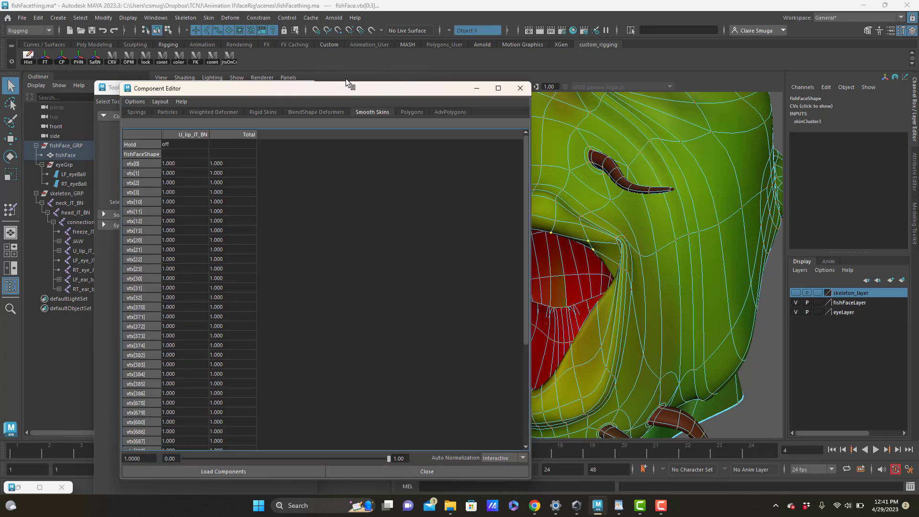
# Inspect the opened mouth and check the smooth skin weights of individual vertices at the mouth corner and inside the upper lip.
pyautogui.moveTo(343, 90); pyautogui.dragTo(159, 95)
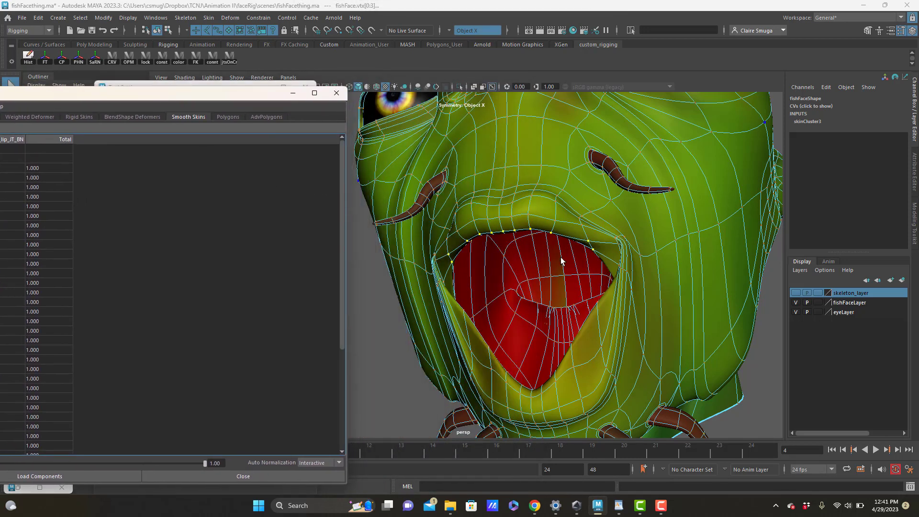
pyautogui.keyDown('alt'); pyautogui.moveTo(514, 274); pyautogui.dragTo(434, 272); pyautogui.keyUp('alt')
pyautogui.click(444, 282)
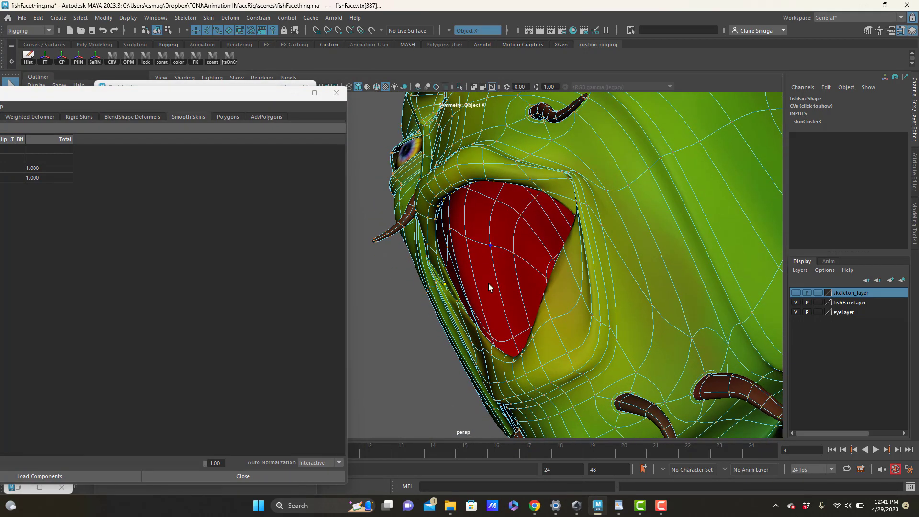
pyautogui.keyDown('alt'); pyautogui.moveTo(488, 285); pyautogui.dragTo(484, 279); pyautogui.keyUp('alt')
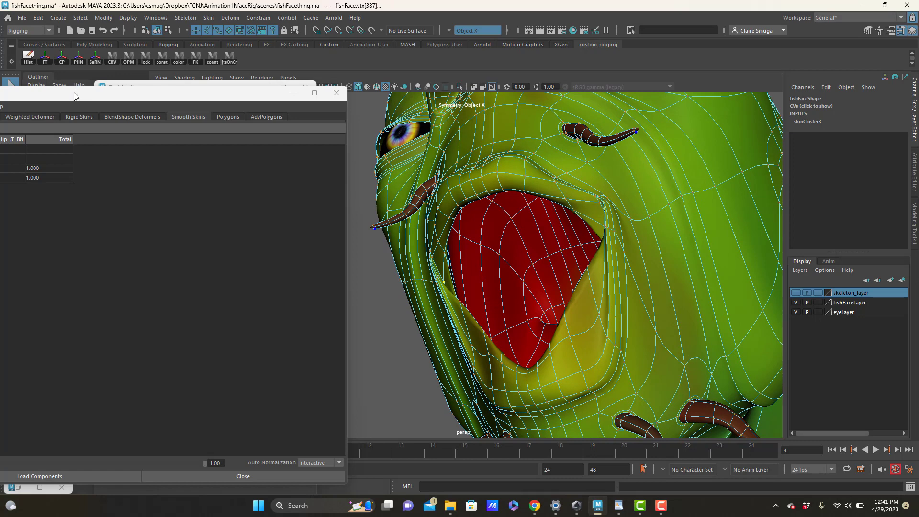
pyautogui.moveTo(74, 95); pyautogui.dragTo(175, 107)
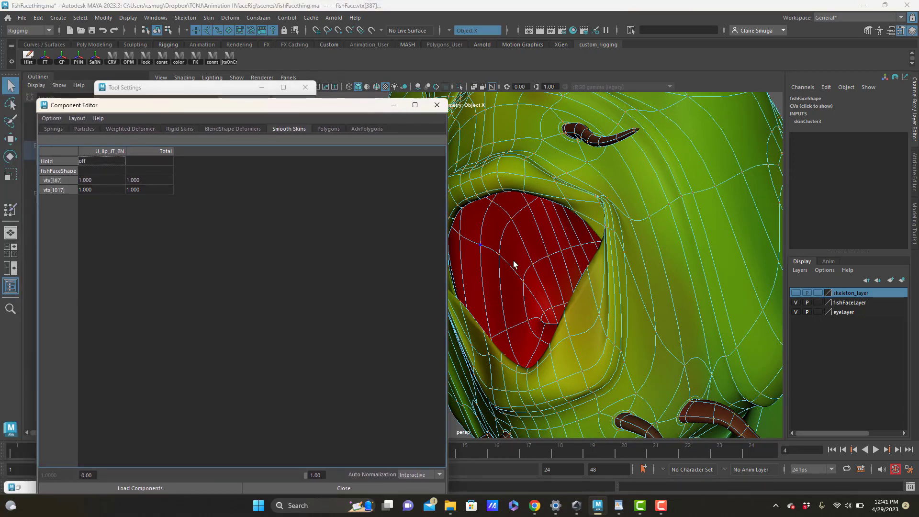
pyautogui.keyDown('alt'); pyautogui.moveTo(513, 264); pyautogui.dragTo(481, 271); pyautogui.keyUp('alt')
pyautogui.moveTo(599, 286)
pyautogui.keyDown('alt'); pyautogui.mouseDown()
pyautogui.moveTo(546, 257)
pyautogui.moveTo(592, 267)
pyautogui.moveTo(586, 294)
pyautogui.mouseUp(); pyautogui.keyUp('alt')
pyautogui.click(537, 243)
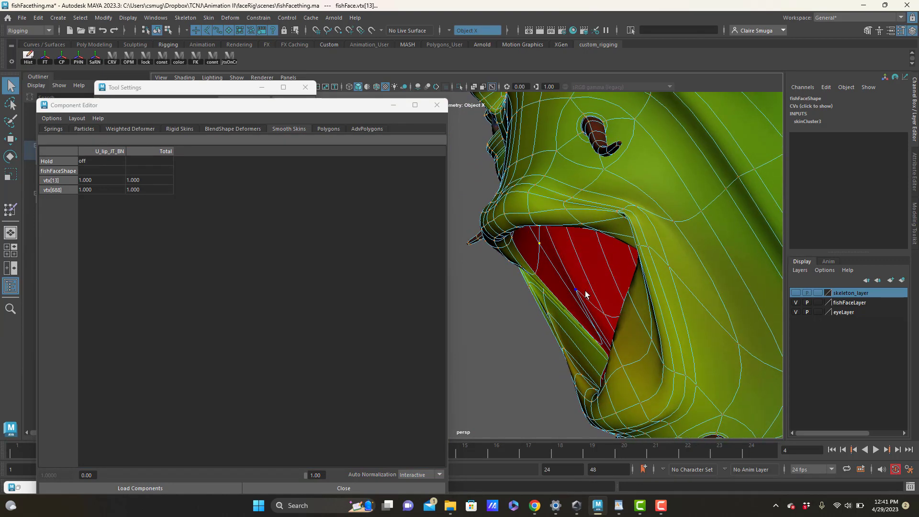
# Select the two stray vertices inside the mouth plus an upper-lip vertex and set their U_lip_JT_BN weights to 1.
pyautogui.click(593, 338)
pyautogui.keyDown('shift'); pyautogui.click(596, 336); pyautogui.keyUp('shift')
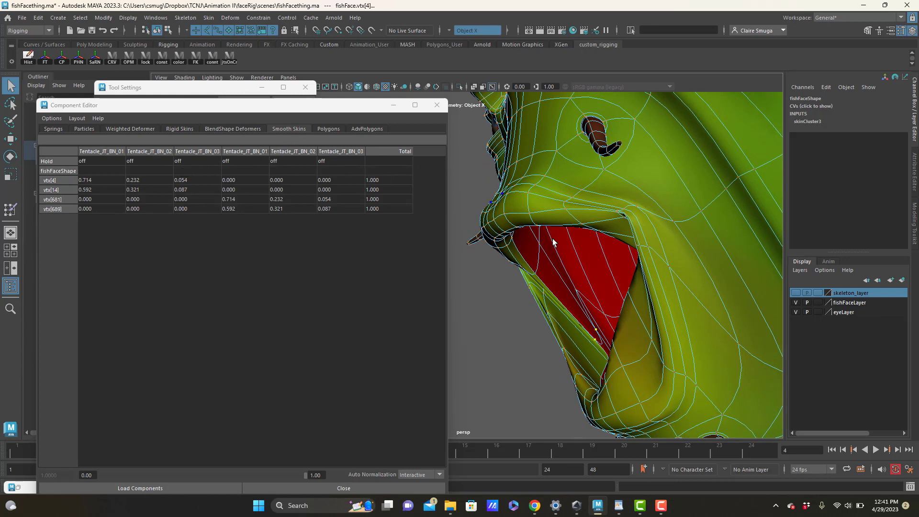
pyautogui.keyDown('shift'); pyautogui.click(505, 214); pyautogui.keyUp('shift')
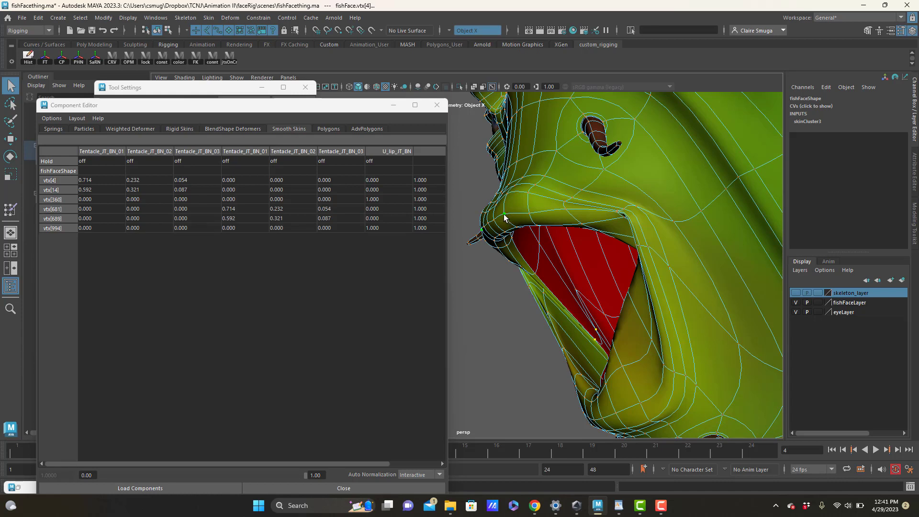
pyautogui.moveTo(384, 182); pyautogui.dragTo(385, 225)
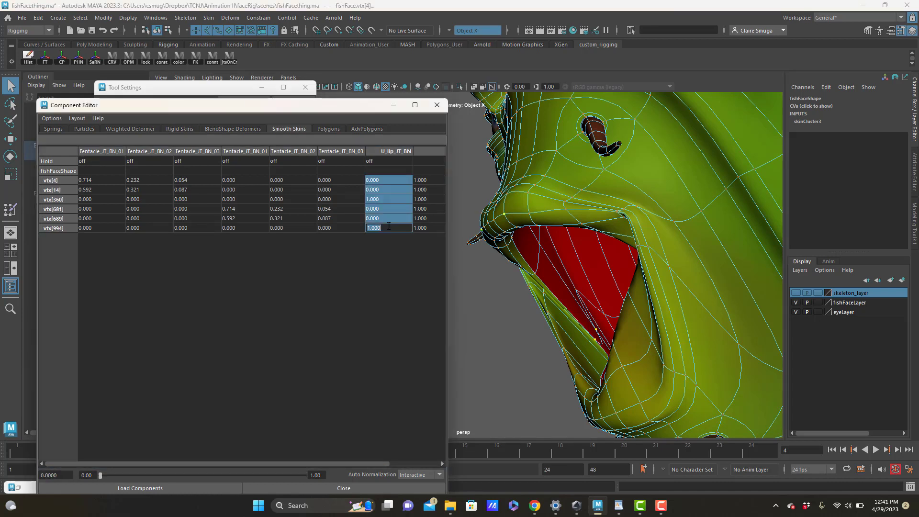
pyautogui.press('Return')
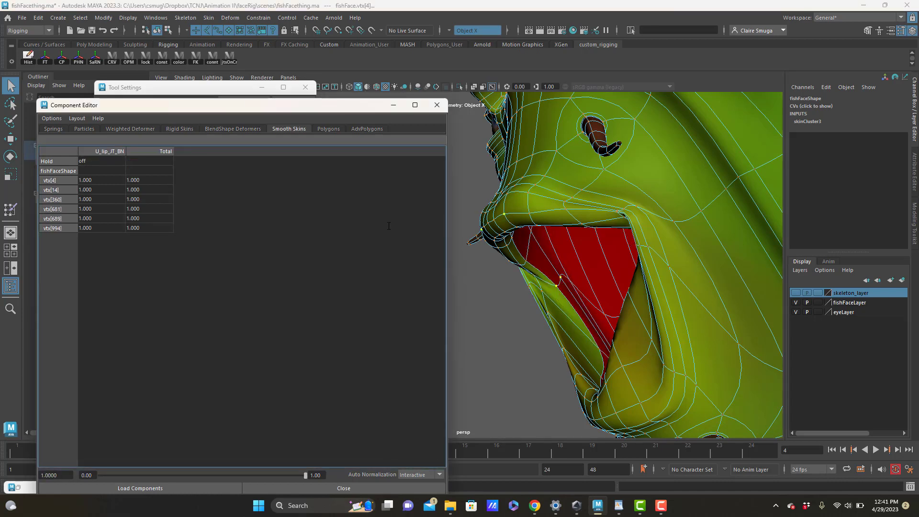
# Select the vertices around the lower lip, including those near the bases of the chin tentacles.
pyautogui.keyDown('alt'); pyautogui.moveTo(505, 262); pyautogui.dragTo(640, 301); pyautogui.keyUp('alt')
pyautogui.keyDown('alt'); pyautogui.moveTo(640, 301); pyautogui.dragTo(599, 286, button='middle'); pyautogui.keyUp('alt')
pyautogui.keyDown('alt'); pyautogui.moveTo(653, 302); pyautogui.dragTo(766, 330, button='right'); pyautogui.keyUp('alt')
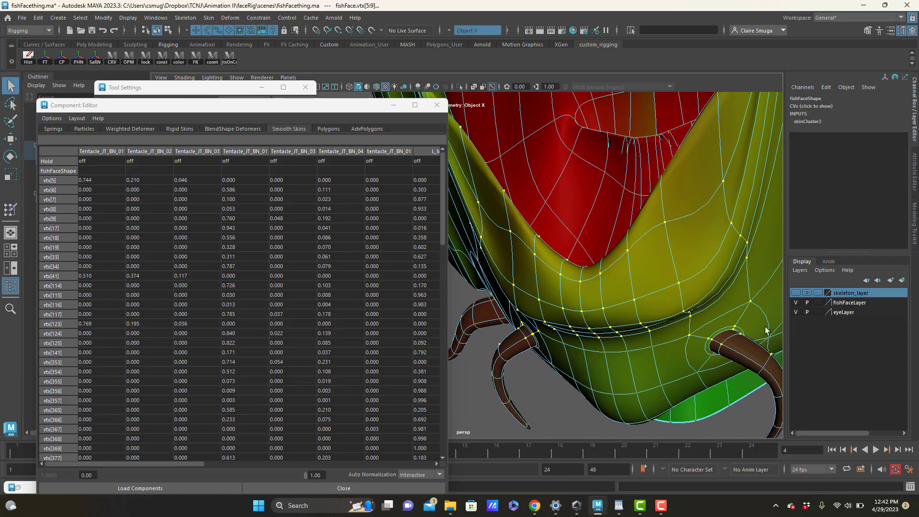
# Adjust the lower-lip vertex selection around the bases of the chin tentacles, restoring the full selection after picking a single tentacle vertex.
pyautogui.keyDown('alt'); pyautogui.moveTo(728, 318); pyautogui.dragTo(691, 310, button='middle'); pyautogui.keyUp('alt')
pyautogui.press('super')
pyautogui.click(688, 337)
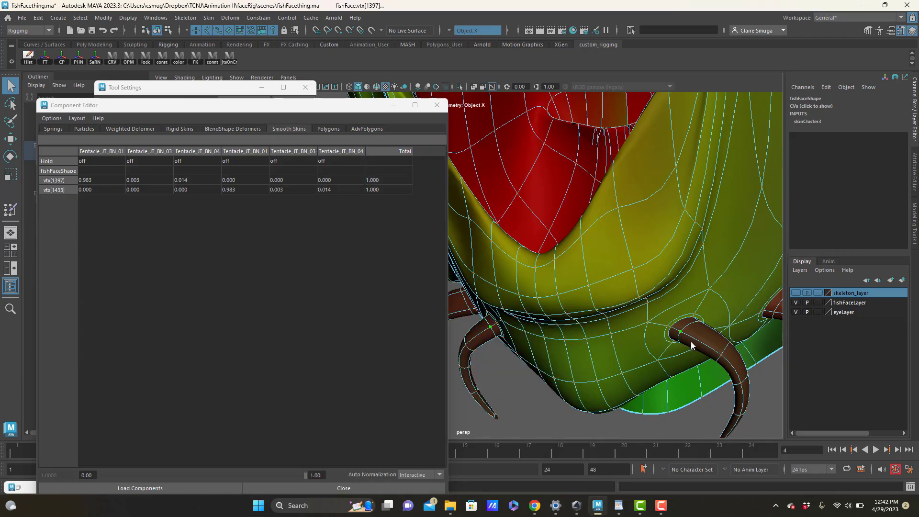
pyautogui.keyDown('shift'); pyautogui.doubleClick(684, 337); pyautogui.keyUp('shift')
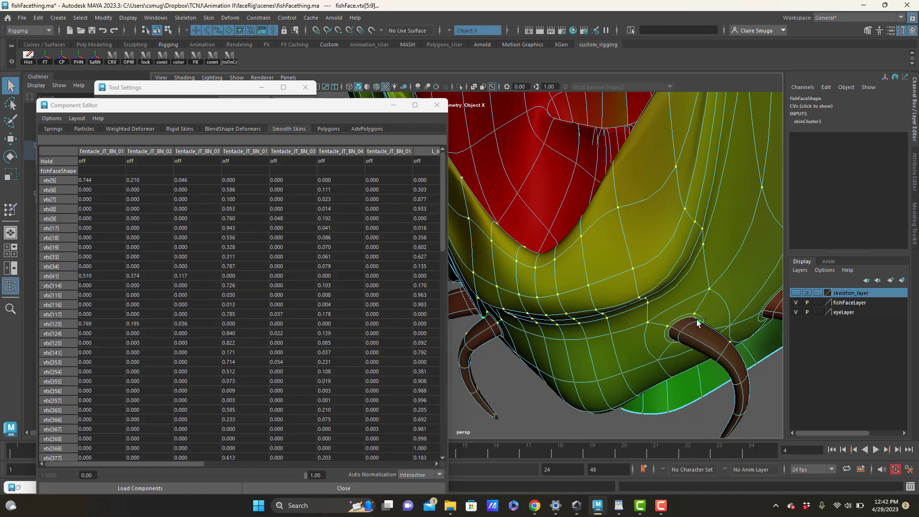
pyautogui.scroll(10, 751, 344)
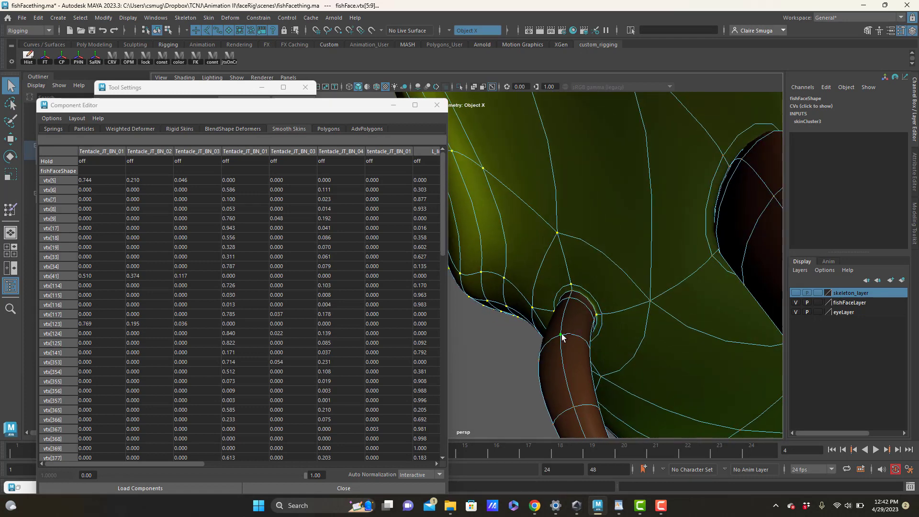
pyautogui.keyDown('alt'); pyautogui.moveTo(625, 327); pyautogui.dragTo(610, 322); pyautogui.keyUp('alt')
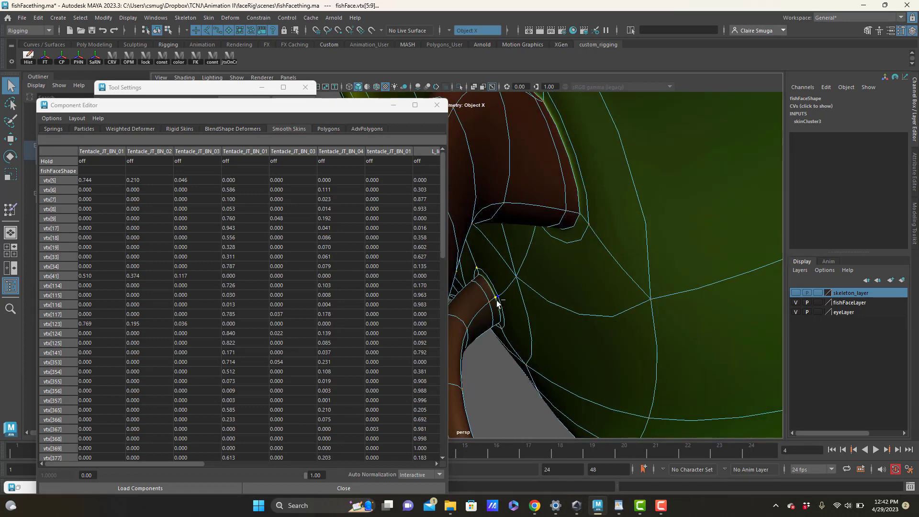
pyautogui.scroll(-10, 518, 315)
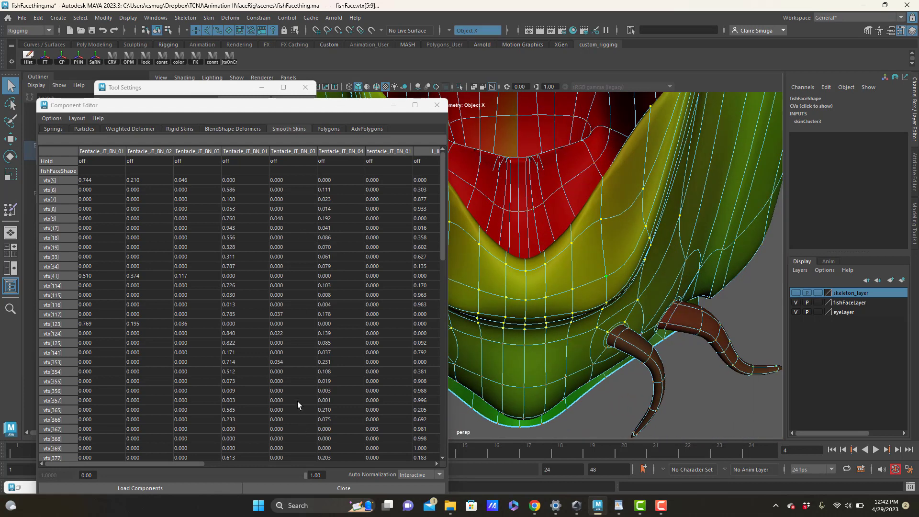
# Set the L_lip_JT_BN smooth skin weight to 1 for all the selected lower-lip vertices.
pyautogui.moveTo(188, 463); pyautogui.dragTo(246, 472)
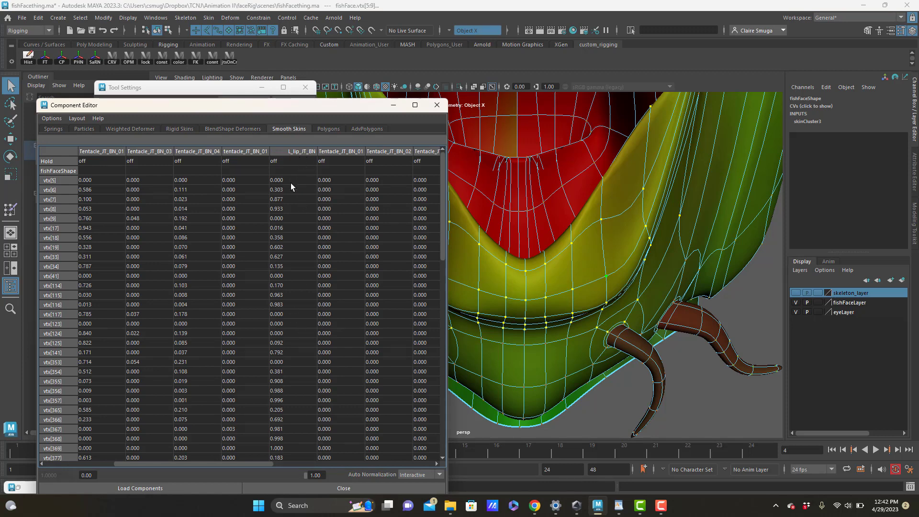
pyautogui.moveTo(289, 180); pyautogui.dragTo(304, 454)
pyautogui.scroll(-18, 297, 421)
pyautogui.scroll(-1, 300, 442)
pyautogui.write('1')
pyautogui.press('Return')
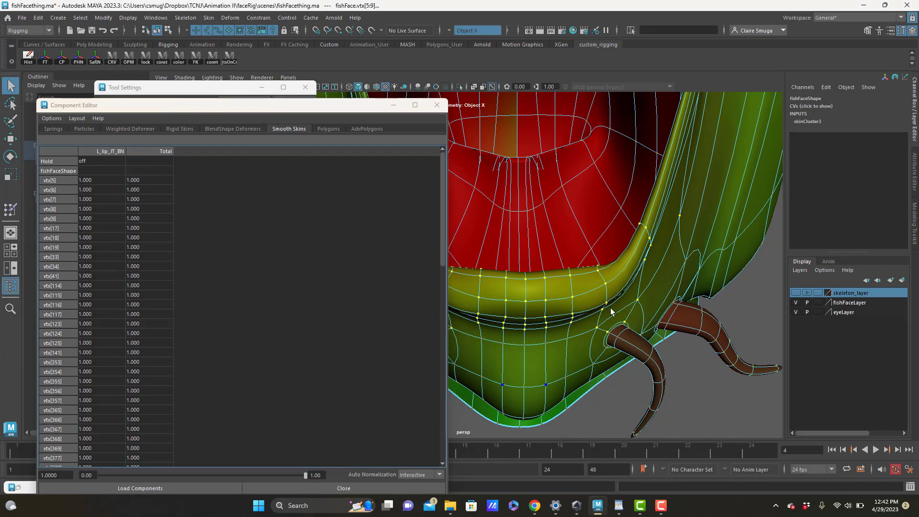
# Activate the Paint Skin Weights tool on the fish face and set its paint operation to Smooth, keeping U_lip_JT_BN as the influence.
pyautogui.keyDown('alt'); pyautogui.moveTo(611, 308); pyautogui.dragTo(696, 287); pyautogui.keyUp('alt')
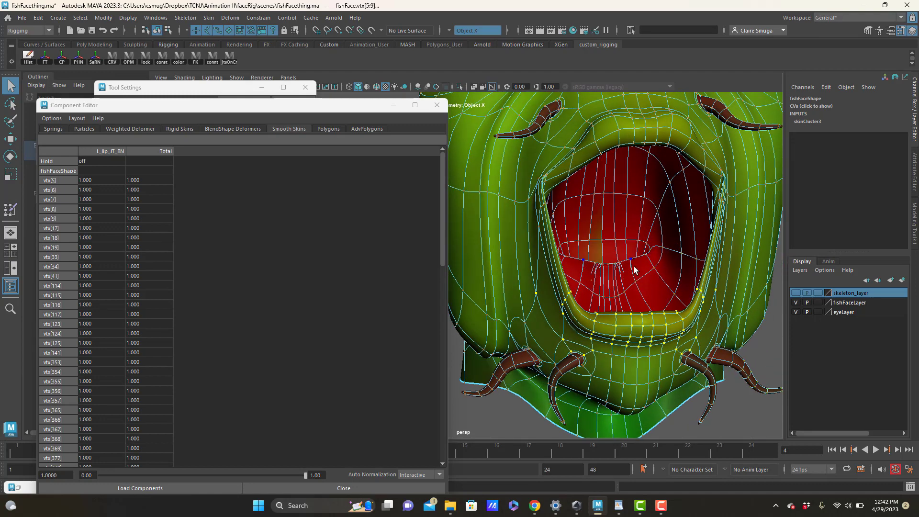
pyautogui.keyDown('alt'); pyautogui.moveTo(627, 264); pyautogui.dragTo(532, 194); pyautogui.keyUp('alt')
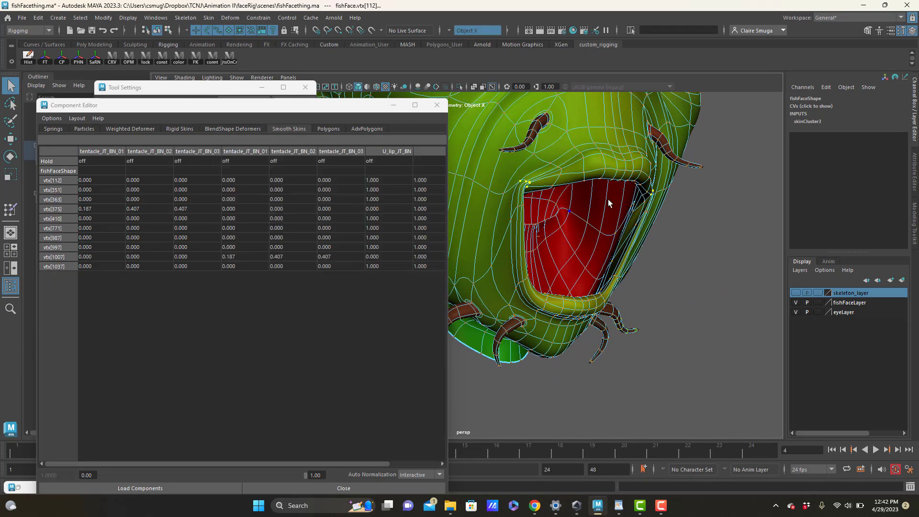
pyautogui.moveTo(607, 201)
pyautogui.keyDown('alt'); pyautogui.mouseDown()
pyautogui.moveTo(526, 196)
pyautogui.moveTo(574, 185)
pyautogui.moveTo(599, 196)
pyautogui.mouseUp(); pyautogui.keyUp('alt')
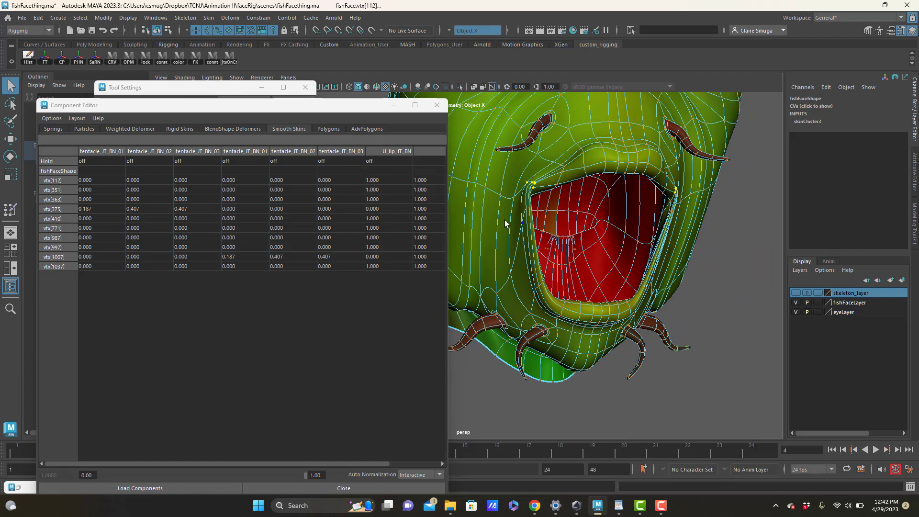
pyautogui.rightClick(530, 197)
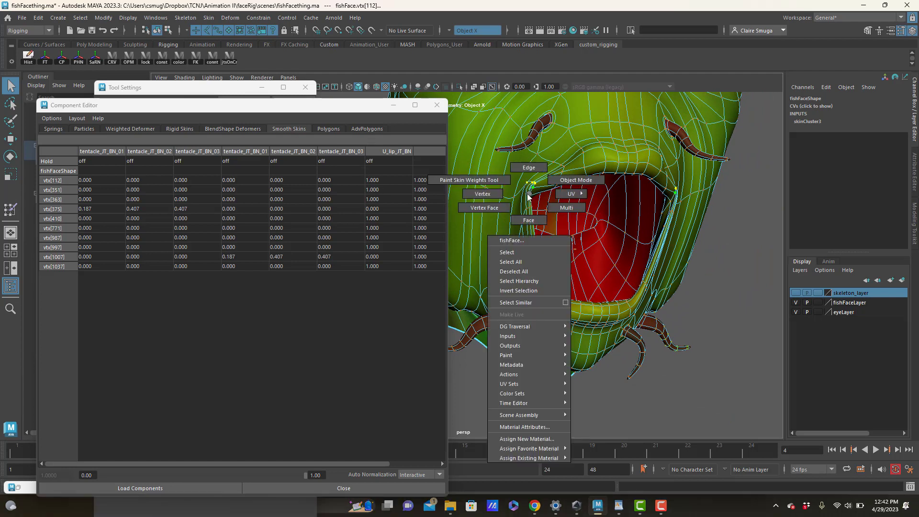
pyautogui.moveTo(526, 197); pyautogui.dragTo(505, 185, button='right')
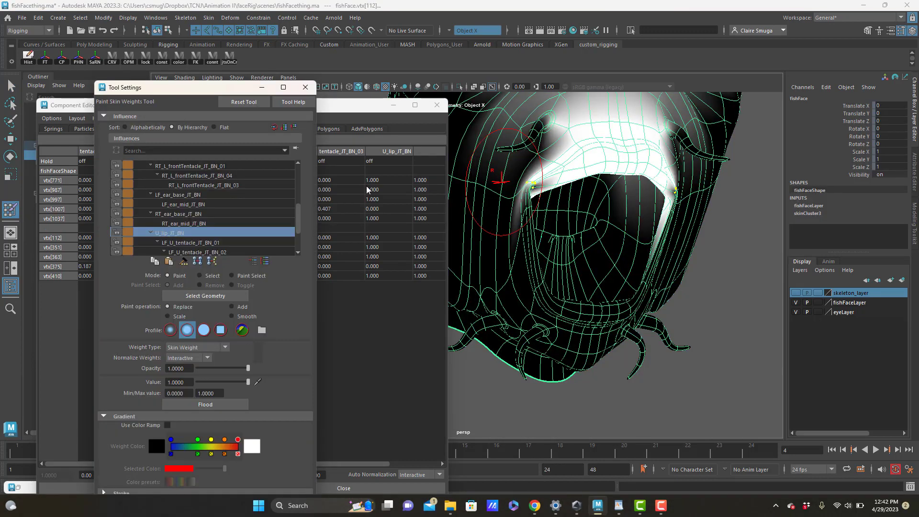
pyautogui.click(245, 318)
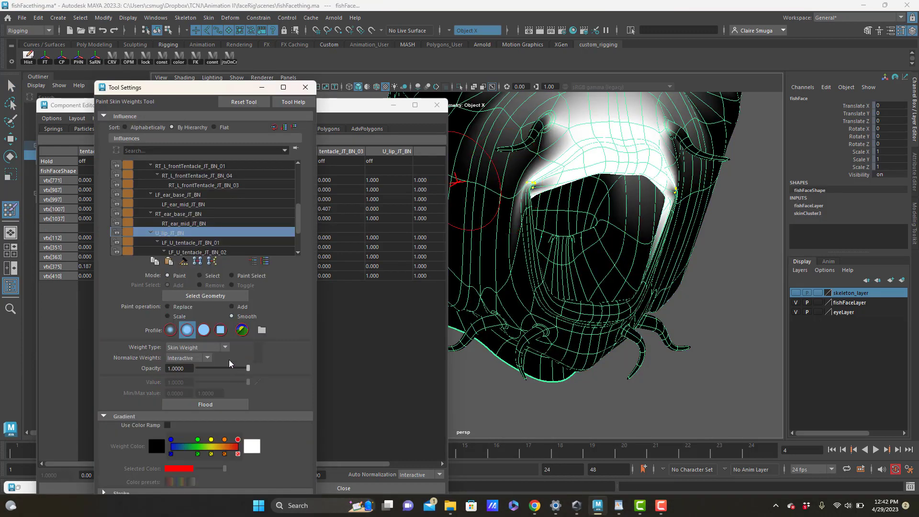
pyautogui.click(212, 416)
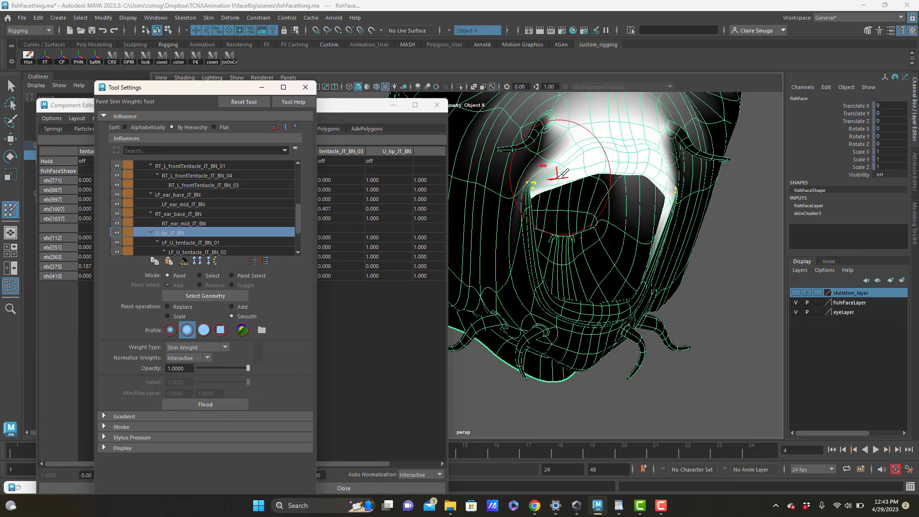
# Clear the vertex selection, return to painting skin weights on the whole face, and flood the U_lip_JT_BN influence with Smooth twice.
pyautogui.press('q')
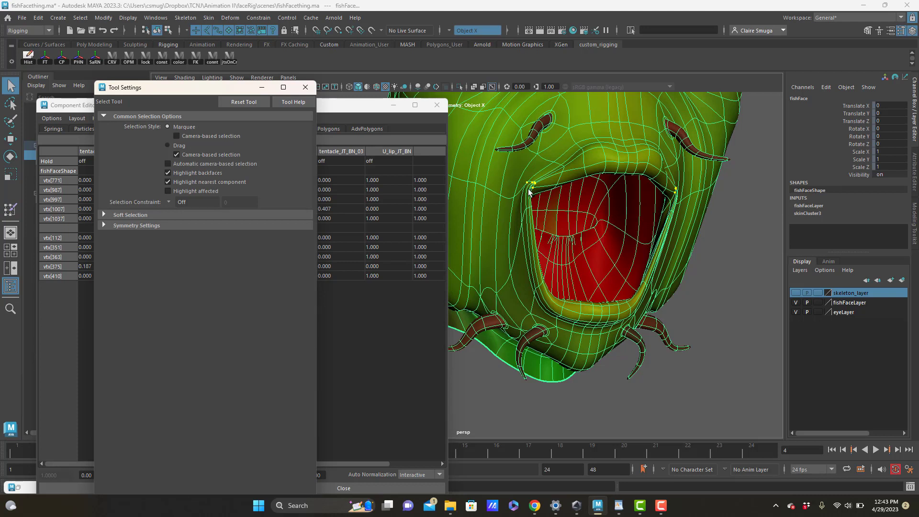
pyautogui.click(556, 170)
pyautogui.rightClick(553, 177)
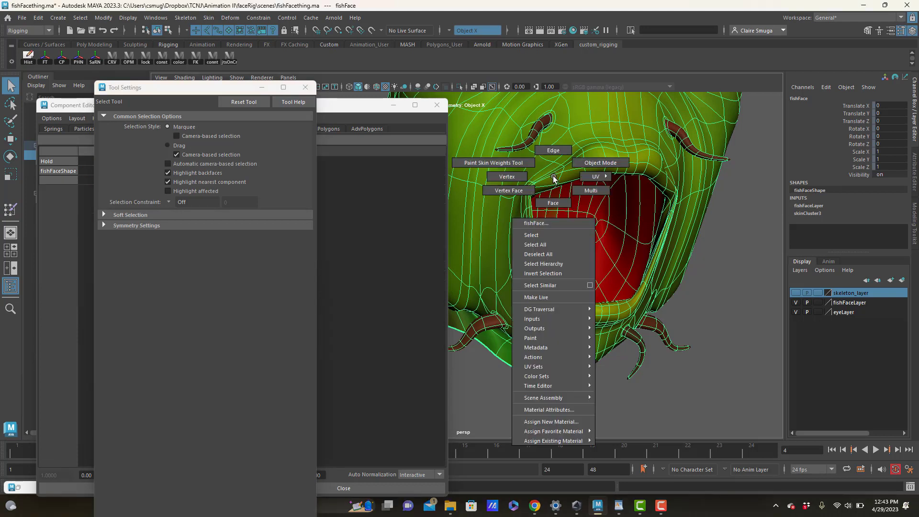
pyautogui.click(521, 162)
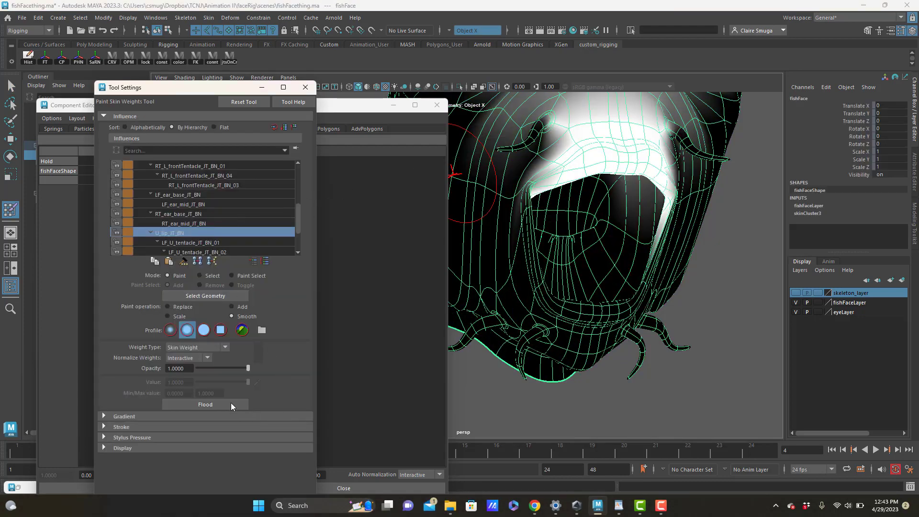
pyautogui.click(218, 405)
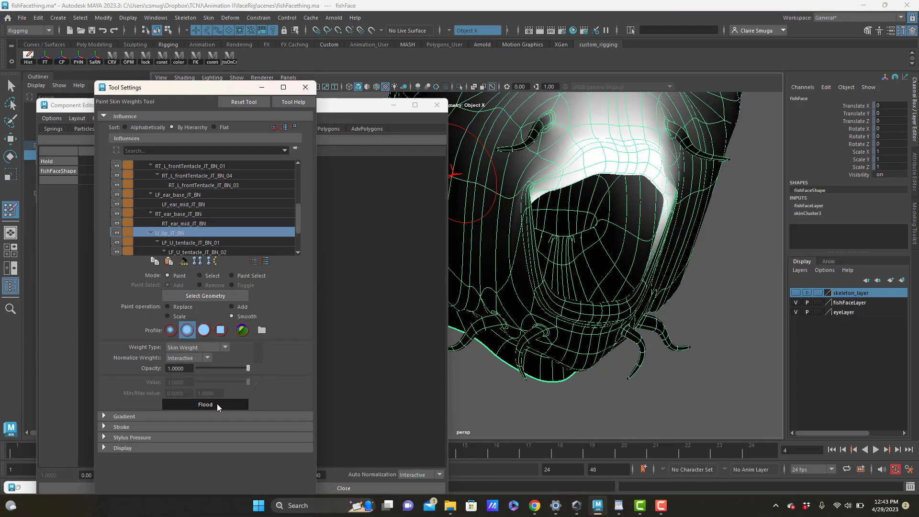
pyautogui.click(217, 405)
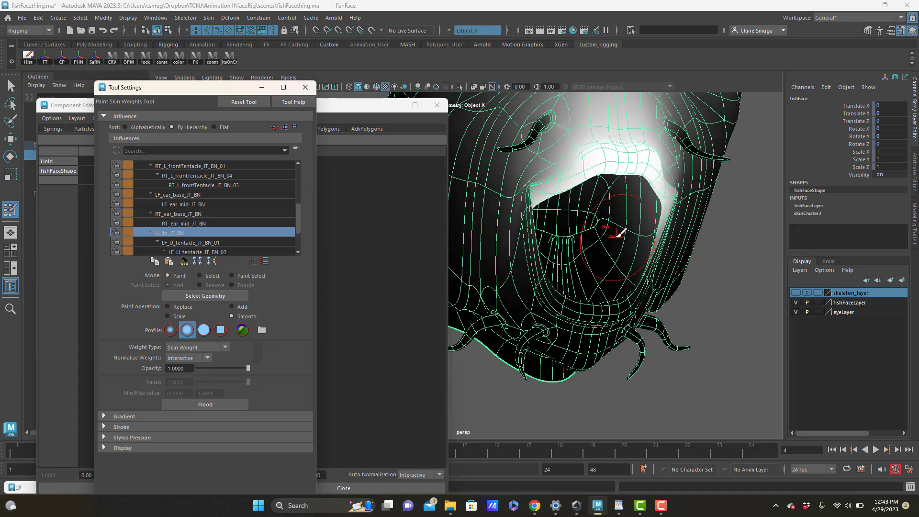
# Select the three neighbouring vertices at the side of the mouth opening, with their symmetric counterparts.
pyautogui.keyDown('alt'); pyautogui.moveTo(640, 220); pyautogui.dragTo(509, 226); pyautogui.keyUp('alt')
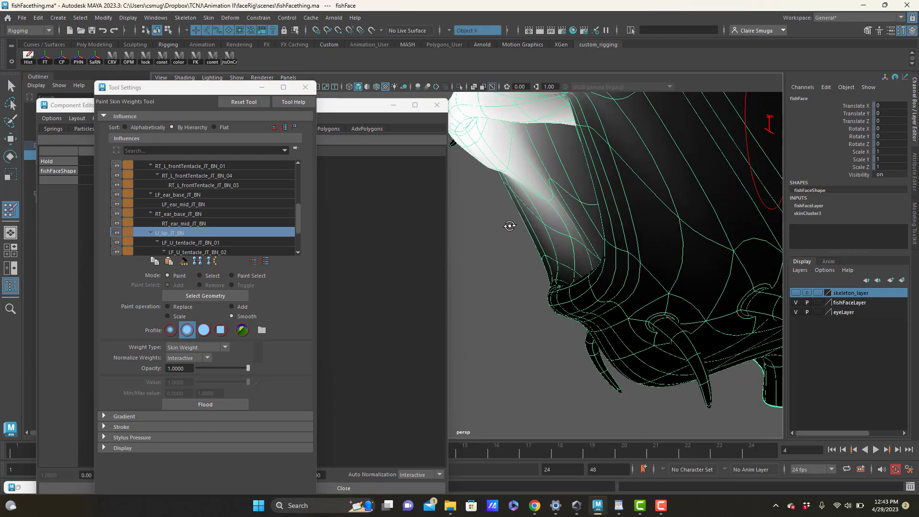
pyautogui.press('q')
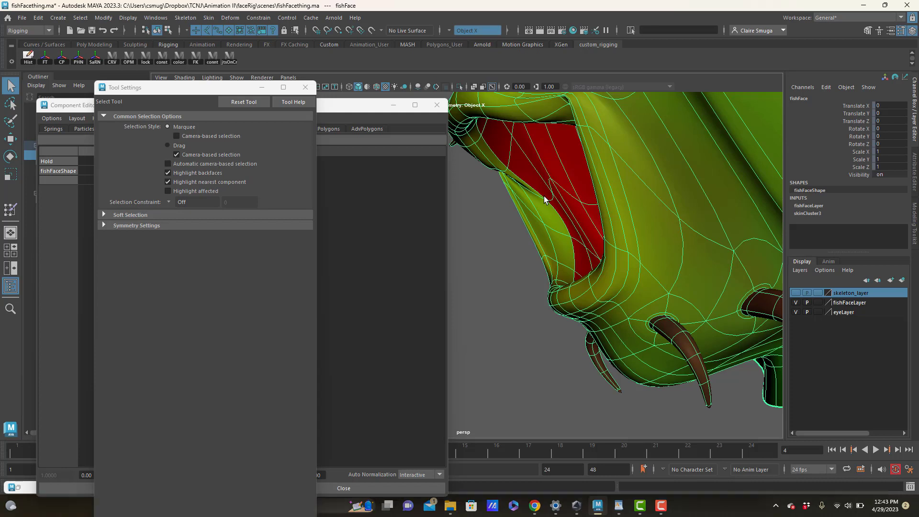
pyautogui.moveTo(544, 197); pyautogui.dragTo(496, 197, button='right')
pyautogui.click(555, 182)
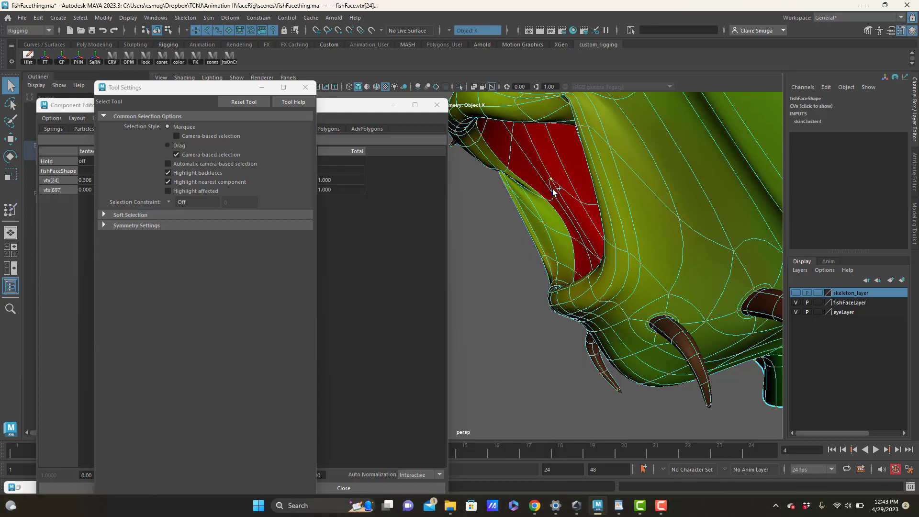
pyautogui.keyDown('shift'); pyautogui.click(550, 193); pyautogui.keyUp('shift')
pyautogui.keyDown('shift'); pyautogui.click(542, 198); pyautogui.keyUp('shift')
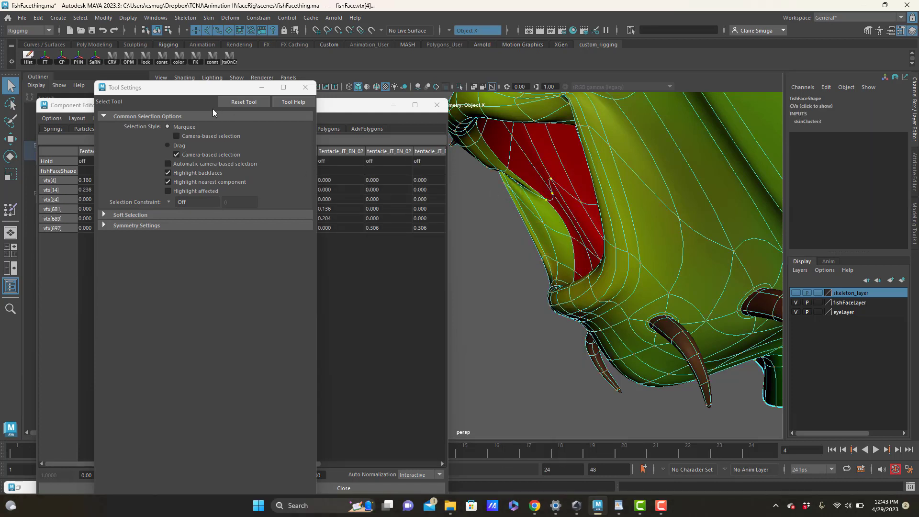
# Set the U_lip_JT_BN smooth skin weight to 1 for the selected vertices at the sides of the mouth.
pyautogui.moveTo(192, 87); pyautogui.dragTo(563, 298)
pyautogui.moveTo(259, 463); pyautogui.dragTo(395, 469)
pyautogui.moveTo(370, 185); pyautogui.dragTo(367, 223)
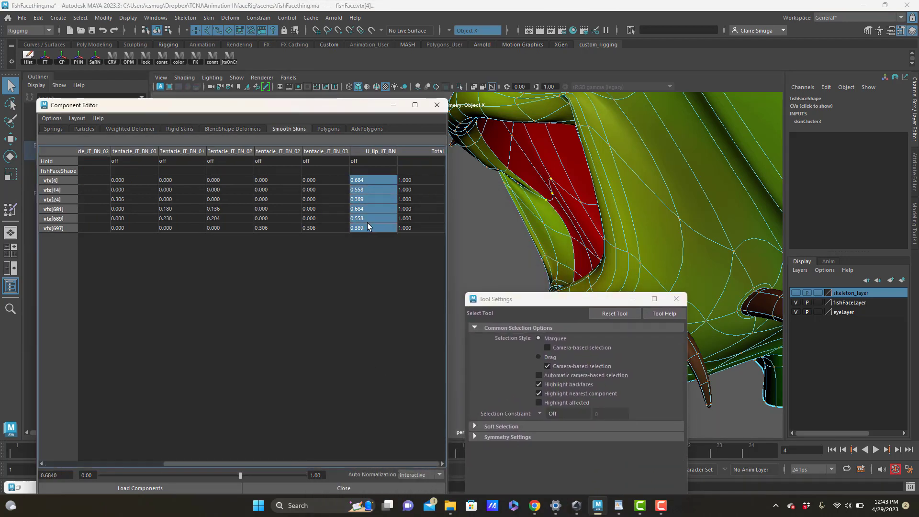
pyautogui.write('1')
pyautogui.press('Return')
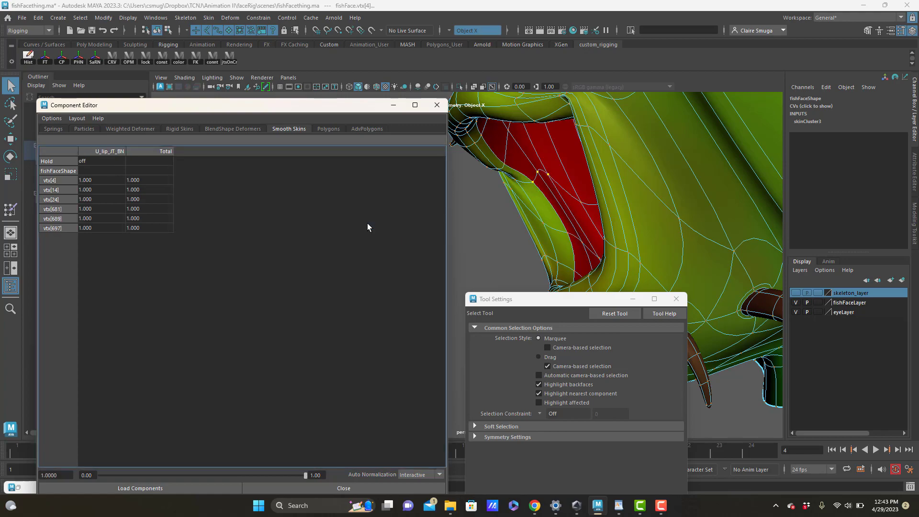
# Close the Tool Settings window and shrink the Component Editor to free the view of the face and the timeline.
pyautogui.keyDown('alt'); pyautogui.moveTo(544, 158); pyautogui.dragTo(410, 151, button='right'); pyautogui.keyUp('alt')
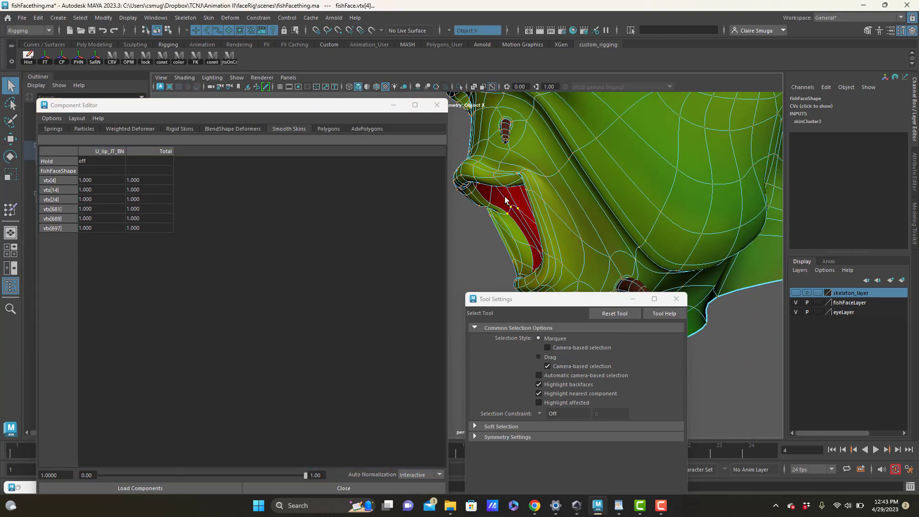
pyautogui.keyDown('alt'); pyautogui.moveTo(505, 196); pyautogui.dragTo(562, 199); pyautogui.keyUp('alt')
pyautogui.keyDown('alt'); pyautogui.moveTo(578, 180); pyautogui.dragTo(544, 301, button='right'); pyautogui.keyUp('alt')
pyautogui.moveTo(543, 300); pyautogui.dragTo(185, 54)
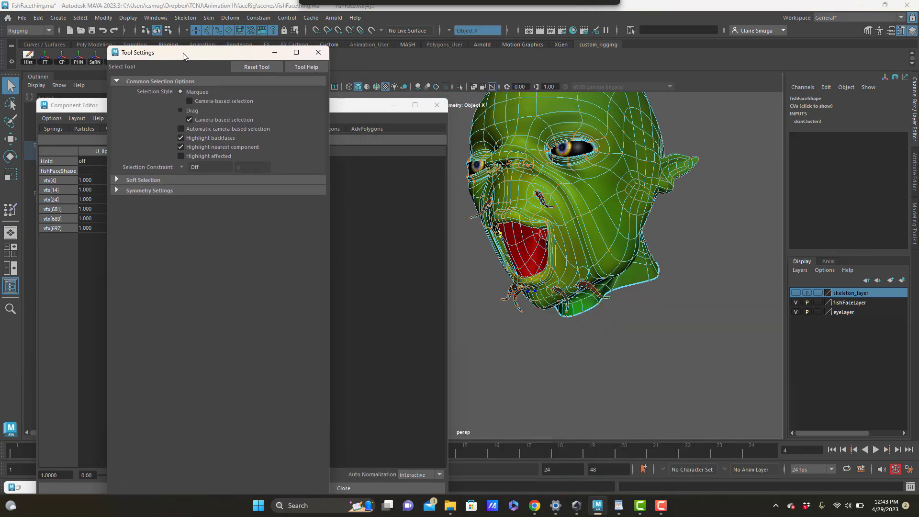
pyautogui.click(317, 54)
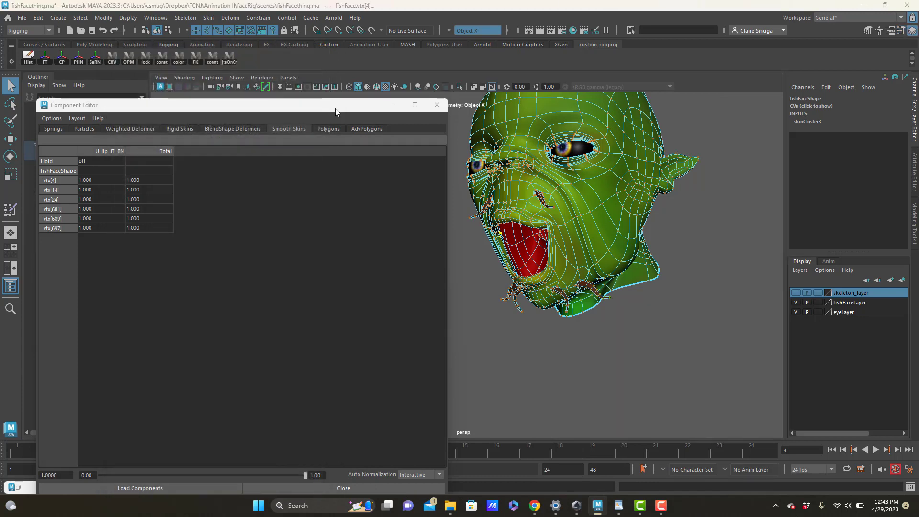
pyautogui.moveTo(330, 106); pyautogui.dragTo(279, 128)
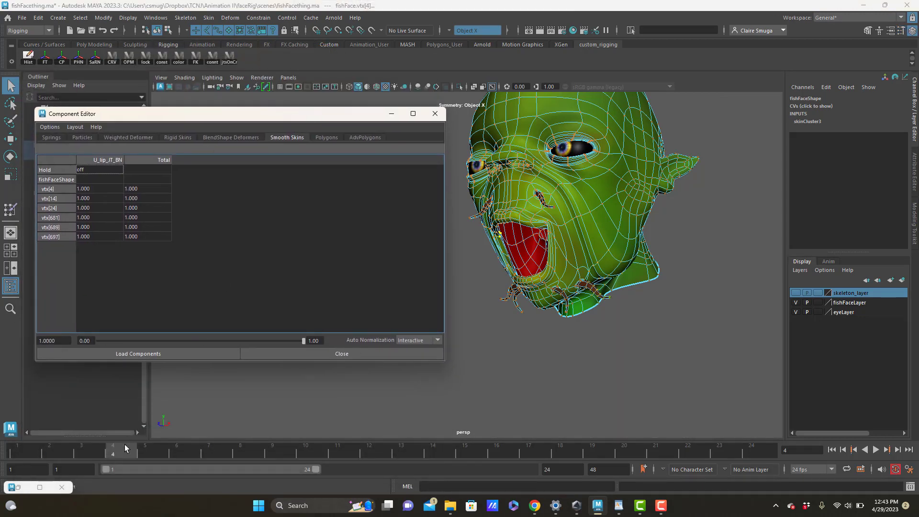
# Play the jaw animation and stop it to check how the lips deform, then examine the mouth up close.
pyautogui.hotkey('alt', 'v')
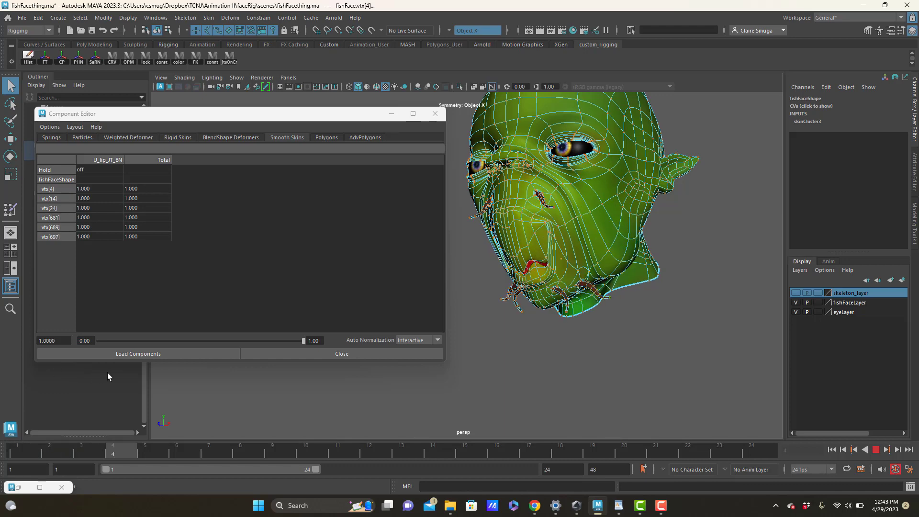
pyautogui.hotkey('alt', 'v')
pyautogui.keyDown('alt'); pyautogui.moveTo(564, 256); pyautogui.dragTo(609, 285, button='middle'); pyautogui.keyUp('alt')
pyautogui.keyDown('alt'); pyautogui.moveTo(527, 247); pyautogui.dragTo(694, 272, button='right'); pyautogui.keyUp('alt')
pyautogui.keyDown('alt'); pyautogui.moveTo(693, 272); pyautogui.dragTo(657, 255); pyautogui.keyUp('alt')
# Check the smooth skin weights of an inner upper-lip edge and scrub the animation to examine how the mouth closes.
pyautogui.rightClick(653, 220)
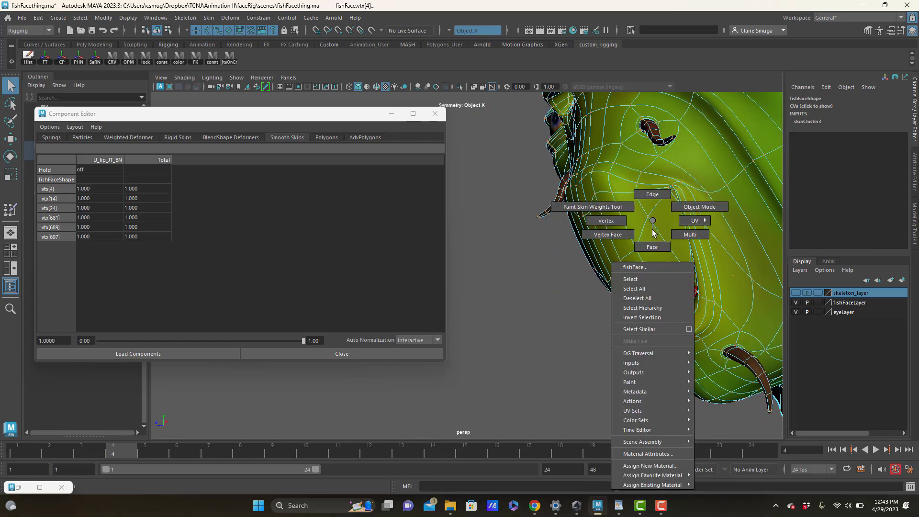
pyautogui.click(654, 207)
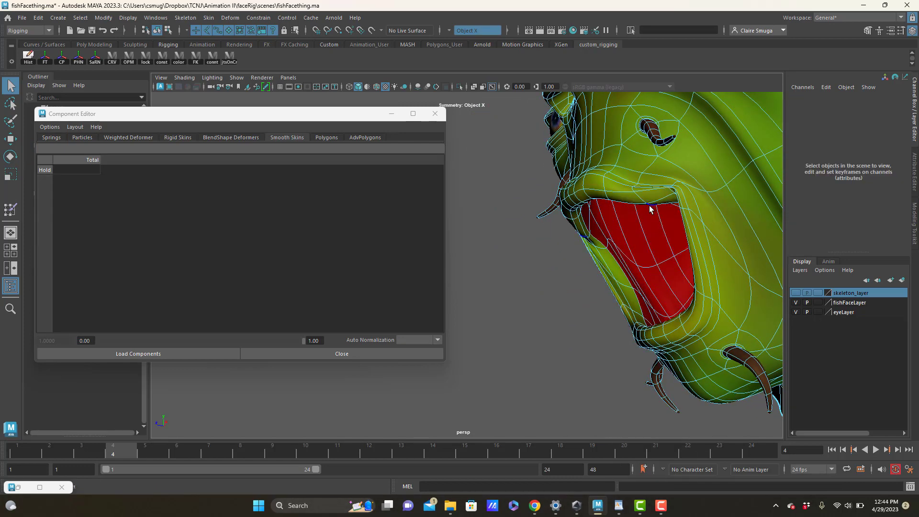
pyautogui.click(650, 210)
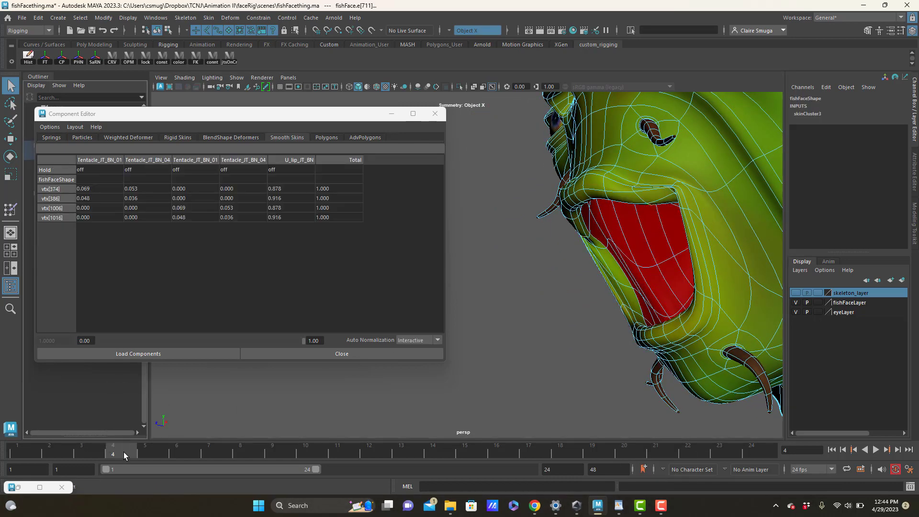
pyautogui.moveTo(123, 452); pyautogui.dragTo(120, 423)
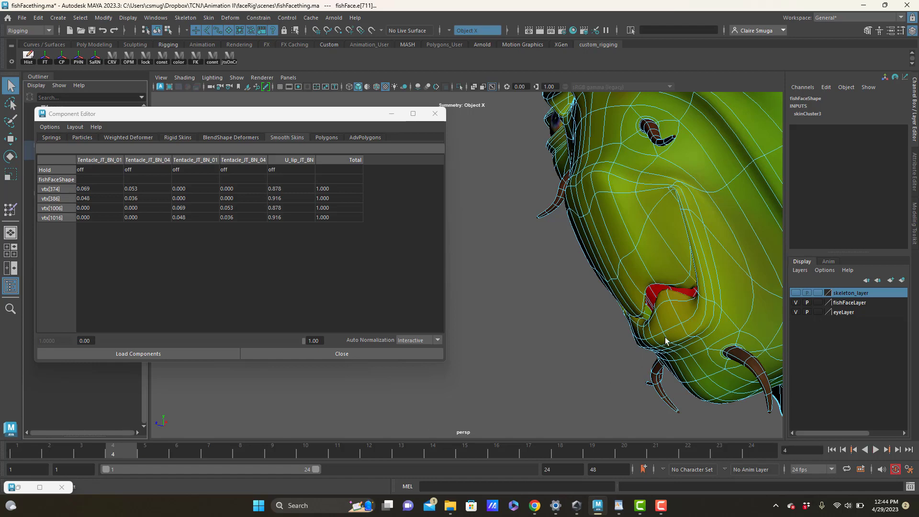
pyautogui.moveTo(635, 249); pyautogui.dragTo(574, 220, button='right')
pyautogui.keyDown('alt'); pyautogui.moveTo(650, 246); pyautogui.dragTo(604, 231); pyautogui.keyUp('alt')
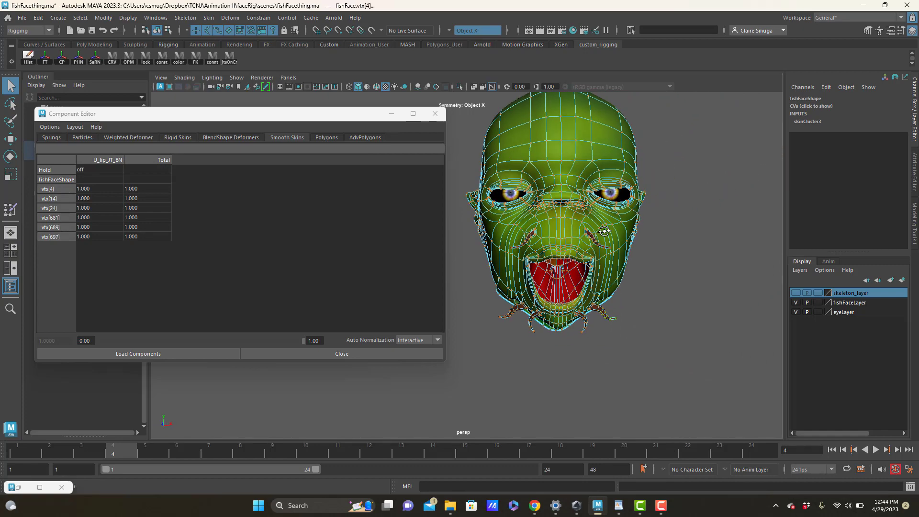
# Examine the open-mouthed head's mesh from the side and from the front.
pyautogui.scroll(2, 652, 254)
pyautogui.keyDown('alt'); pyautogui.moveTo(652, 254); pyautogui.dragTo(642, 304, button='middle'); pyautogui.keyUp('alt')
pyautogui.keyDown('alt'); pyautogui.moveTo(647, 303); pyautogui.dragTo(553, 302); pyautogui.keyUp('alt')
pyautogui.keyDown('alt'); pyautogui.moveTo(630, 285); pyautogui.dragTo(589, 322, button='middle'); pyautogui.keyUp('alt')
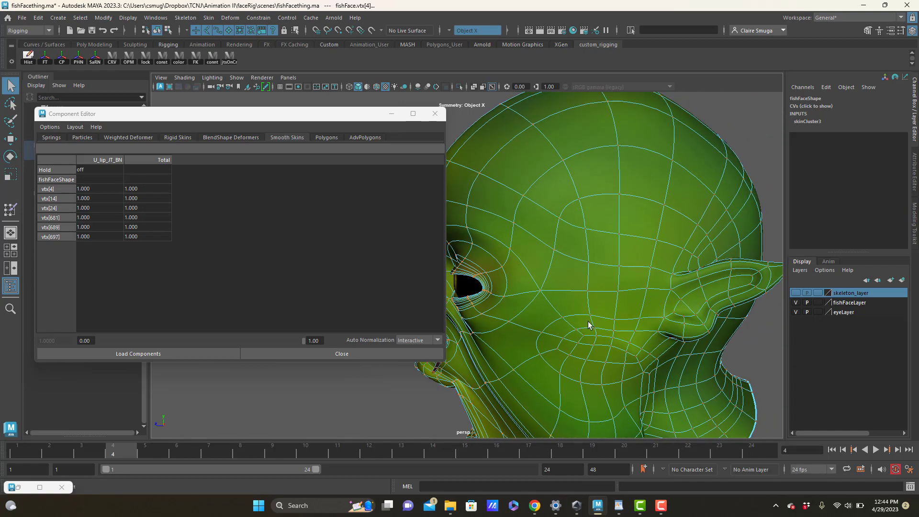
pyautogui.keyDown('alt'); pyautogui.moveTo(595, 307); pyautogui.dragTo(484, 272, button='right'); pyautogui.keyUp('alt')
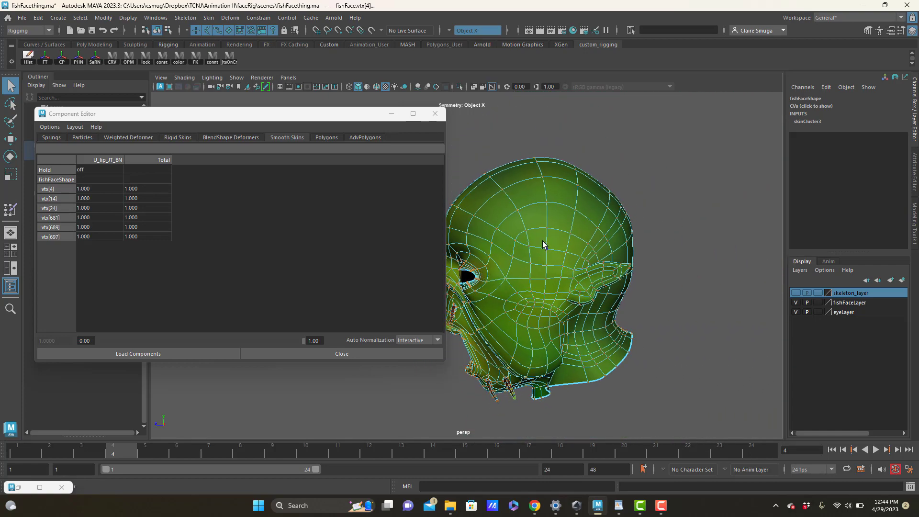
pyautogui.keyDown('alt'); pyautogui.moveTo(542, 240); pyautogui.dragTo(610, 236); pyautogui.keyUp('alt')
pyautogui.keyDown('alt'); pyautogui.moveTo(531, 242); pyautogui.dragTo(560, 239); pyautogui.keyUp('alt')
pyautogui.press('space')
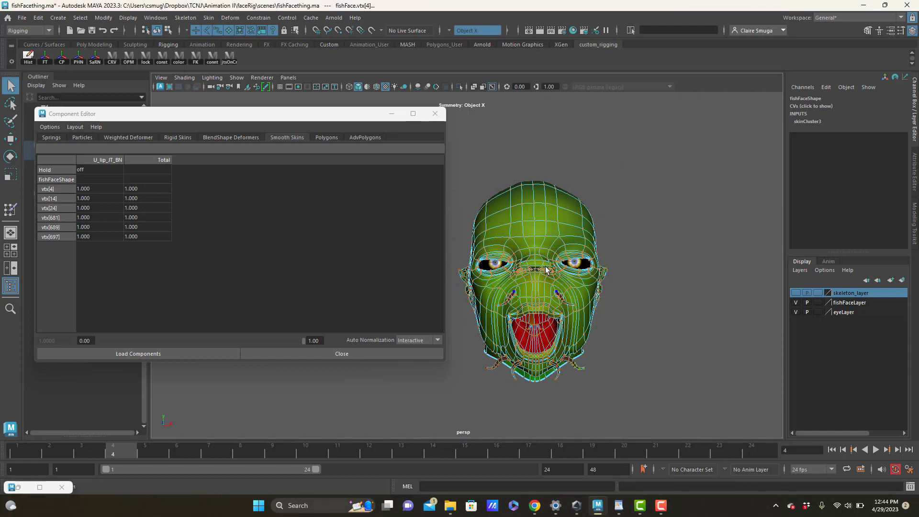
# Close the Component Editor and bring the whole head into a three-quarter side view.
pyautogui.click(436, 113)
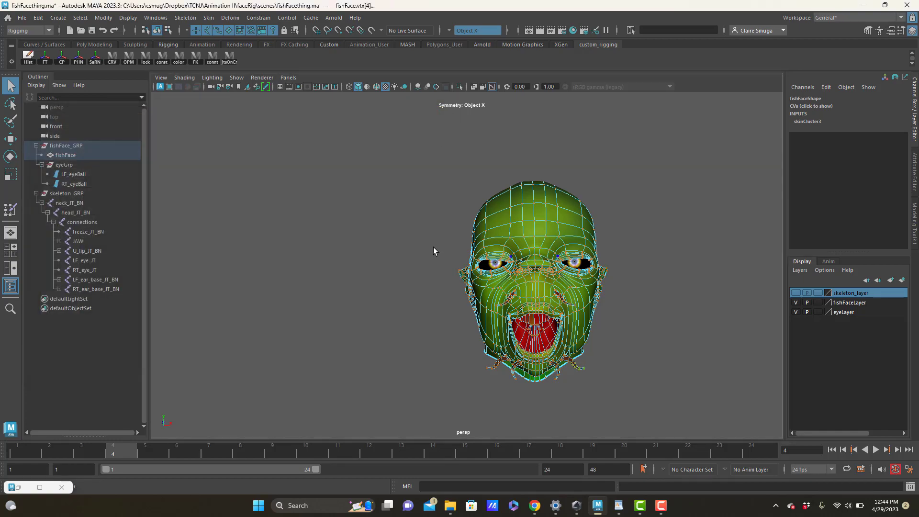
pyautogui.keyDown('alt'); pyautogui.moveTo(507, 255); pyautogui.dragTo(593, 260, button='right'); pyautogui.keyUp('alt')
pyautogui.keyDown('alt'); pyautogui.moveTo(593, 261); pyautogui.dragTo(526, 234); pyautogui.keyUp('alt')
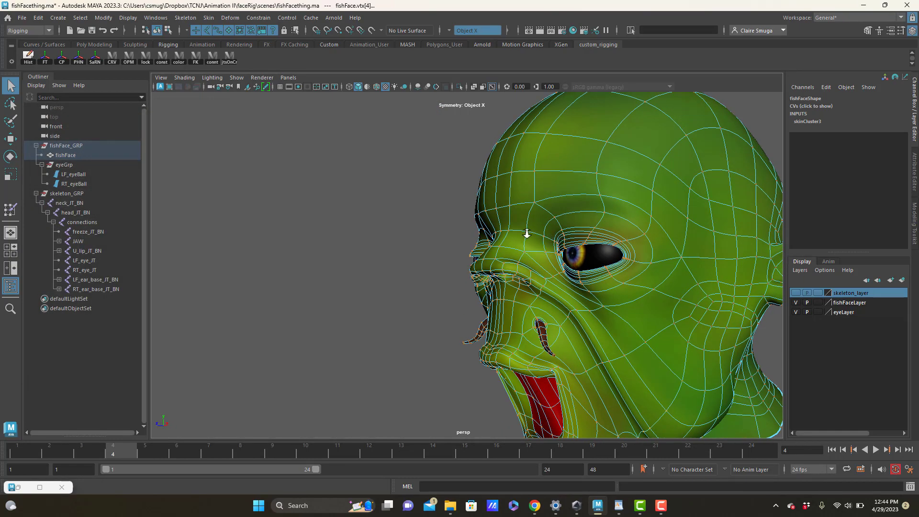
pyautogui.keyDown('alt'); pyautogui.moveTo(526, 234); pyautogui.dragTo(481, 217, button='right'); pyautogui.keyUp('alt')
pyautogui.keyDown('alt'); pyautogui.moveTo(481, 218); pyautogui.dragTo(387, 177, button='middle'); pyautogui.keyUp('alt')
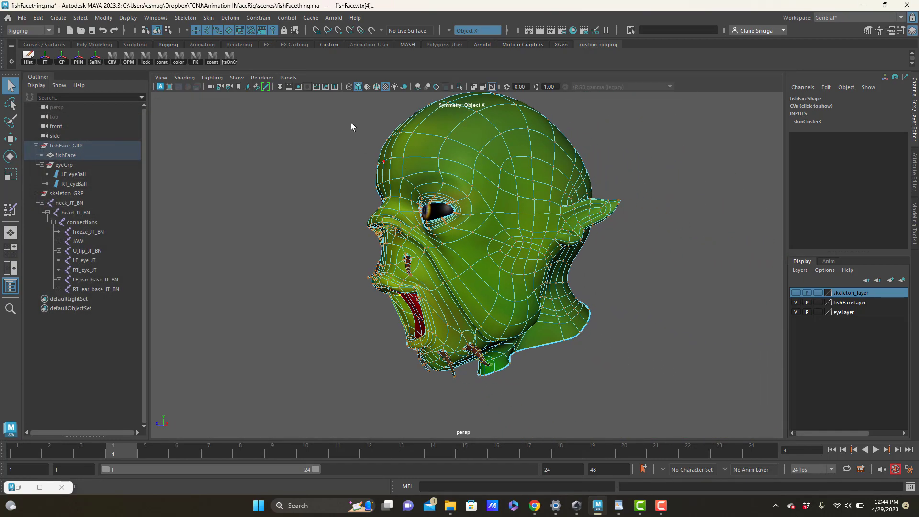
# Outline the upper-lip area and the lower-jaw area on the side of the face with Blue Pencil.
pyautogui.click(266, 86)
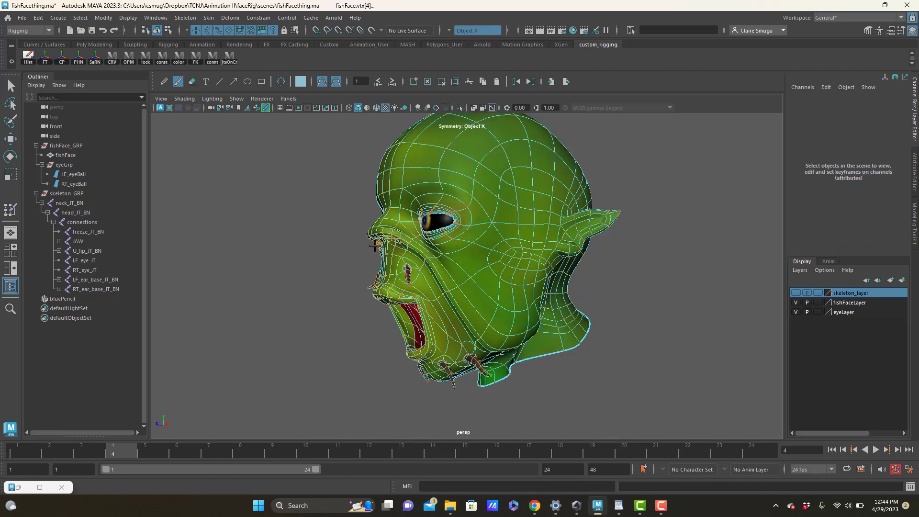
pyautogui.moveTo(383, 246)
pyautogui.mouseDown()
pyautogui.moveTo(368, 292)
pyautogui.moveTo(400, 303)
pyautogui.moveTo(426, 289)
pyautogui.moveTo(419, 266)
pyautogui.moveTo(380, 245)
pyautogui.mouseUp()
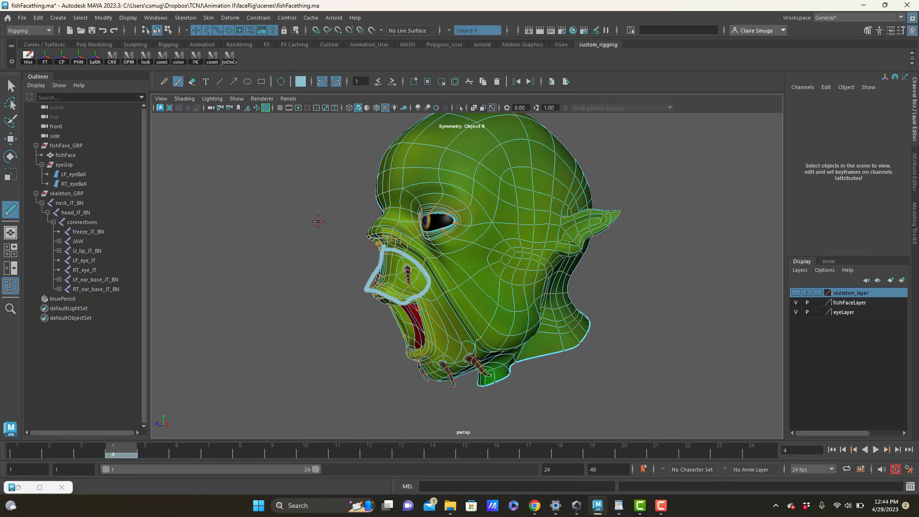
pyautogui.moveTo(424, 304)
pyautogui.mouseDown()
pyautogui.moveTo(428, 338)
pyautogui.moveTo(405, 356)
pyautogui.moveTo(433, 382)
pyautogui.moveTo(485, 358)
pyautogui.moveTo(489, 344)
pyautogui.moveTo(423, 294)
pyautogui.mouseUp()
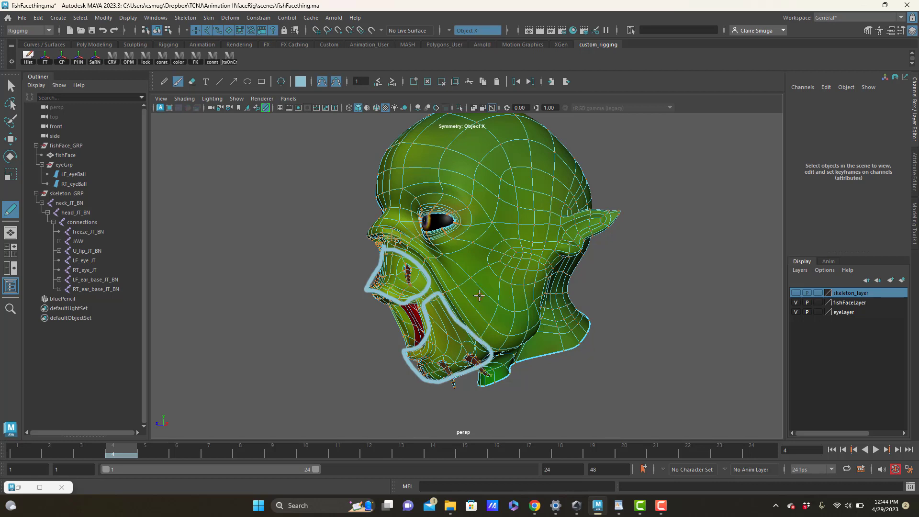
# Outline the ear, the neck base and the remaining head area in Blue Pencil, and mark the whiskers on the lip and jaw.
pyautogui.moveTo(499, 299)
pyautogui.keyDown('alt'); pyautogui.mouseDown()
pyautogui.moveTo(553, 237)
pyautogui.moveTo(558, 254)
pyautogui.moveTo(609, 233)
pyautogui.moveTo(581, 211)
pyautogui.moveTo(553, 227)
pyautogui.mouseUp(); pyautogui.keyUp('alt')
pyautogui.moveTo(542, 317)
pyautogui.mouseDown()
pyautogui.moveTo(577, 306)
pyautogui.moveTo(587, 331)
pyautogui.moveTo(489, 383)
pyautogui.moveTo(543, 335)
pyautogui.moveTo(546, 315)
pyautogui.mouseUp()
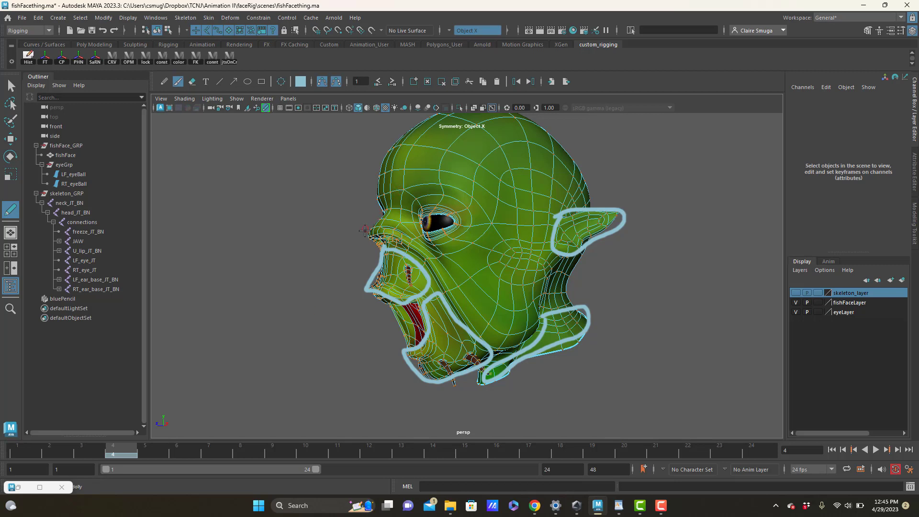
pyautogui.moveTo(366, 233)
pyautogui.mouseDown()
pyautogui.moveTo(381, 157)
pyautogui.moveTo(479, 118)
pyautogui.moveTo(577, 154)
pyautogui.moveTo(586, 189)
pyautogui.moveTo(544, 225)
pyautogui.moveTo(572, 266)
pyautogui.moveTo(577, 302)
pyautogui.moveTo(521, 310)
pyautogui.moveTo(507, 348)
pyautogui.moveTo(433, 269)
pyautogui.moveTo(361, 228)
pyautogui.mouseUp()
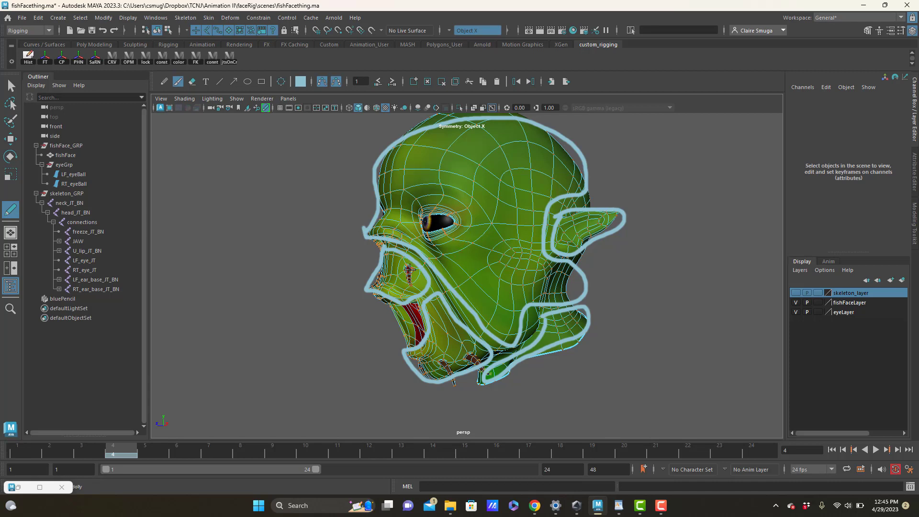
pyautogui.moveTo(408, 268); pyautogui.dragTo(411, 286)
pyautogui.moveTo(440, 360); pyautogui.dragTo(458, 386)
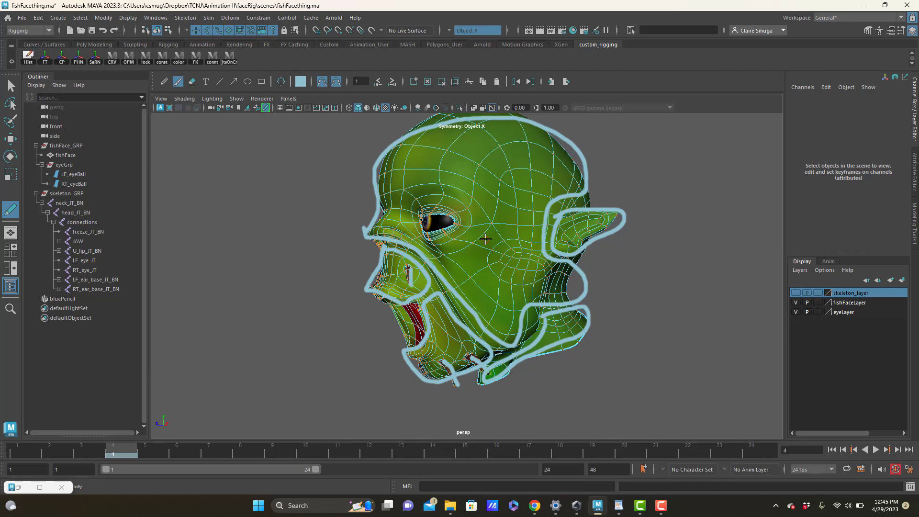